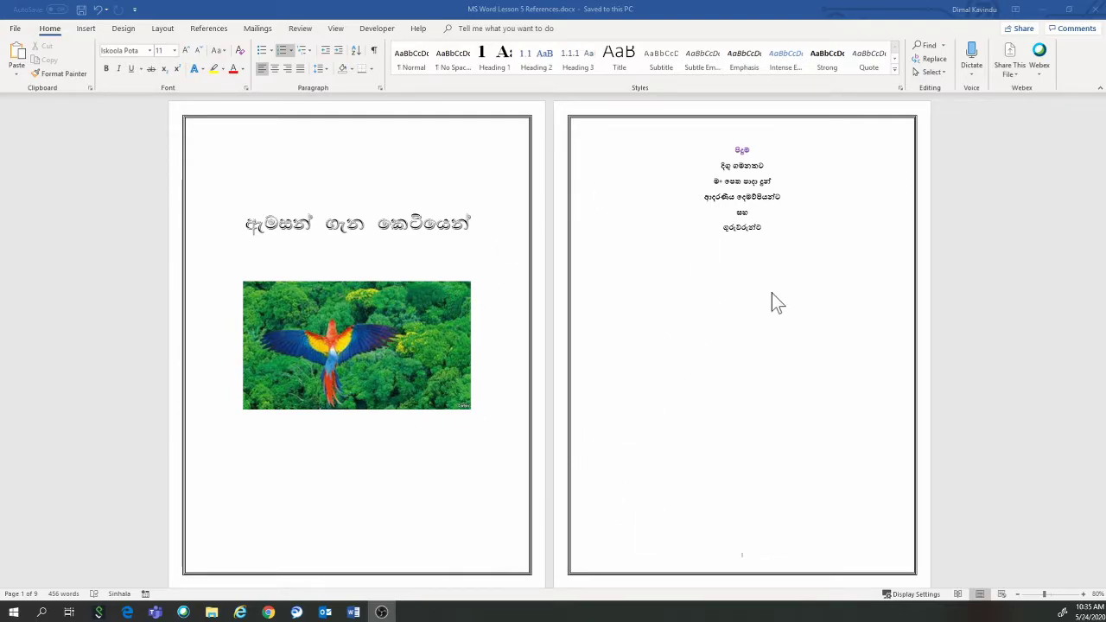
Scroll down through the document to review chapters 1–3
{"action": "scroll", "coordinate": [740, 304], "scroll_direction": "down", "scroll_amount": 1}
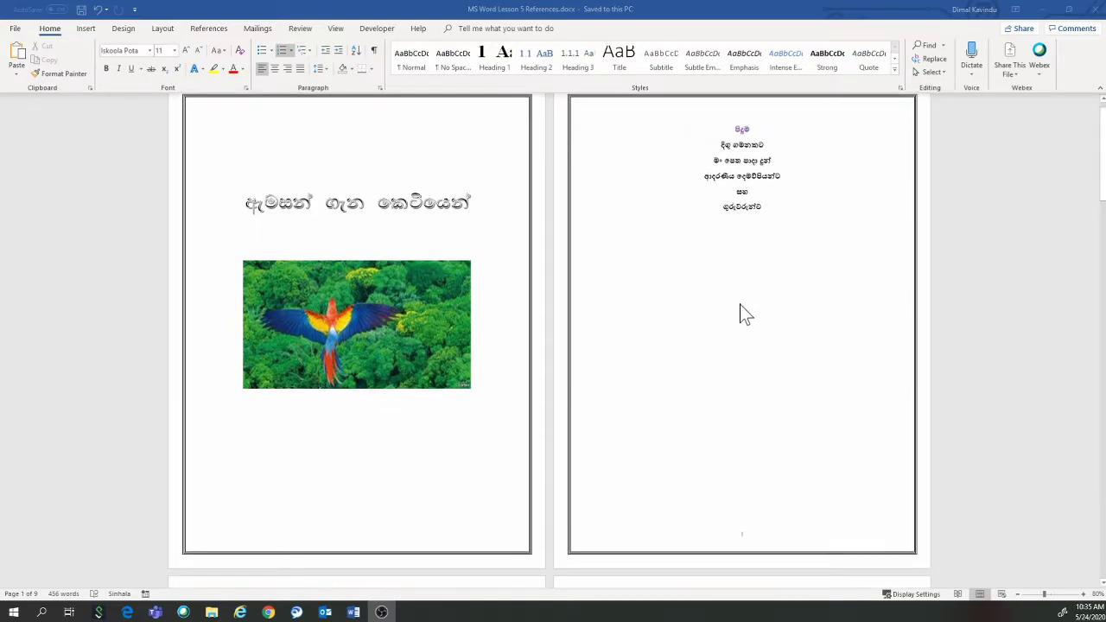
{"action": "scroll", "coordinate": [740, 304], "scroll_direction": "up", "scroll_amount": 1}
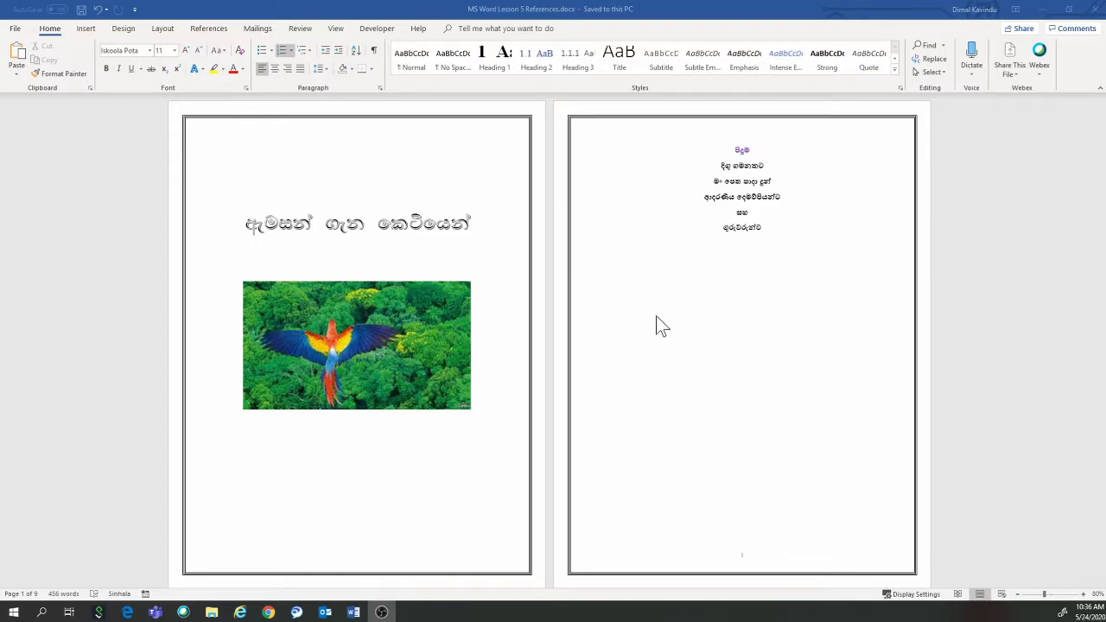
{"action": "scroll", "coordinate": [662, 324], "scroll_direction": "down", "scroll_amount": 2}
{"action": "scroll", "coordinate": [662, 322], "scroll_direction": "up", "scroll_amount": 1}
{"action": "scroll", "coordinate": [661, 322], "scroll_direction": "up", "scroll_amount": 1}
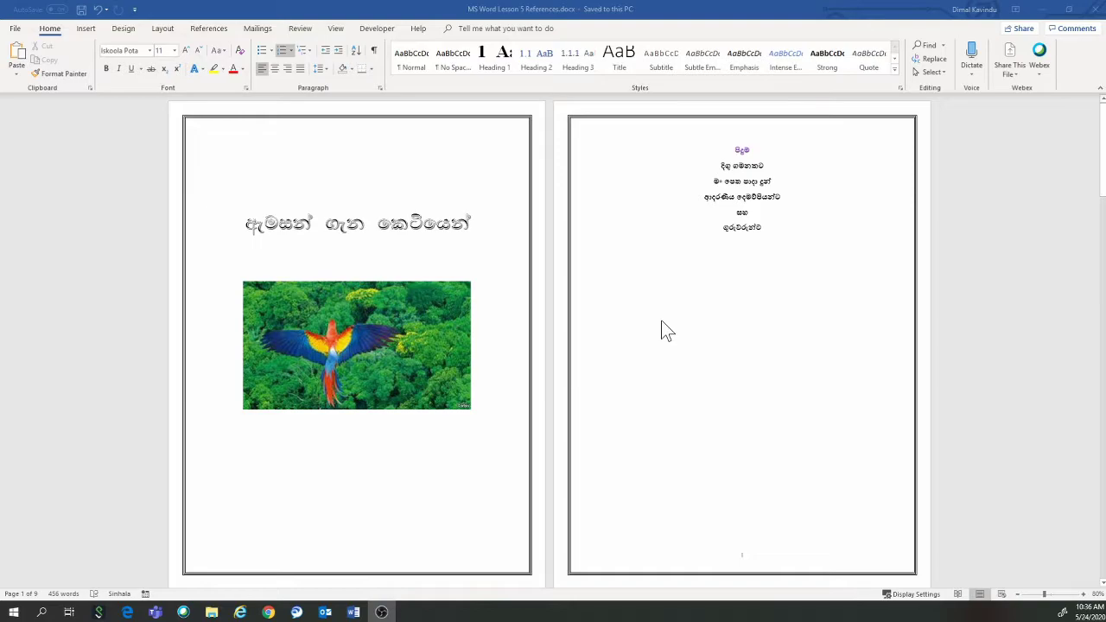
{"action": "scroll", "coordinate": [650, 321], "scroll_direction": "down", "scroll_amount": 1}
{"action": "scroll", "coordinate": [650, 316], "scroll_direction": "up", "scroll_amount": 1}
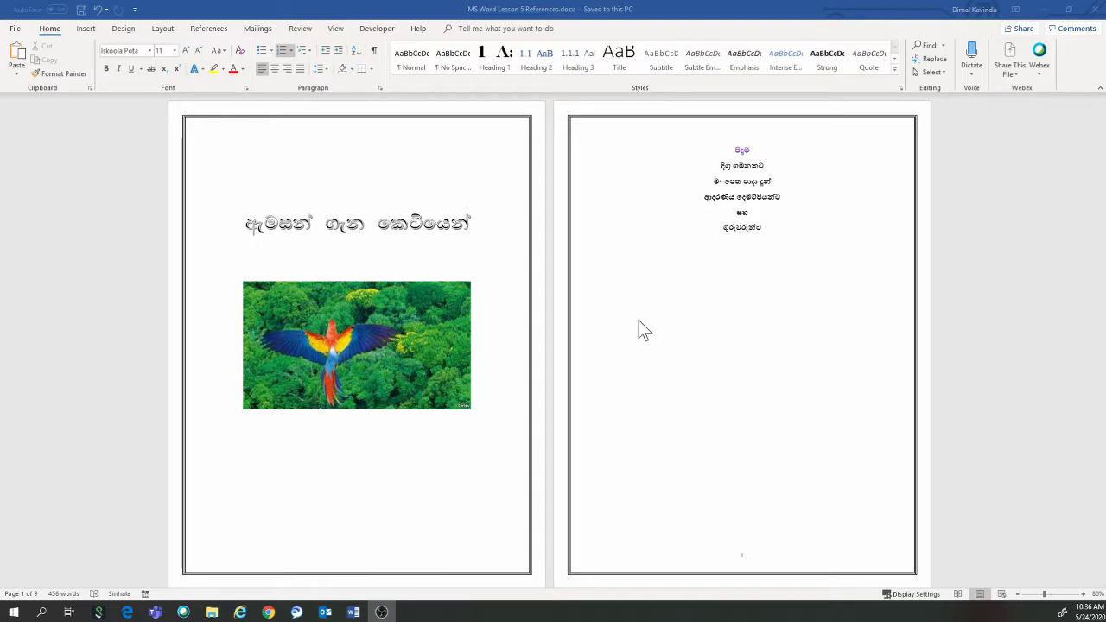
{"action": "scroll", "coordinate": [644, 329], "scroll_direction": "down", "scroll_amount": 1}
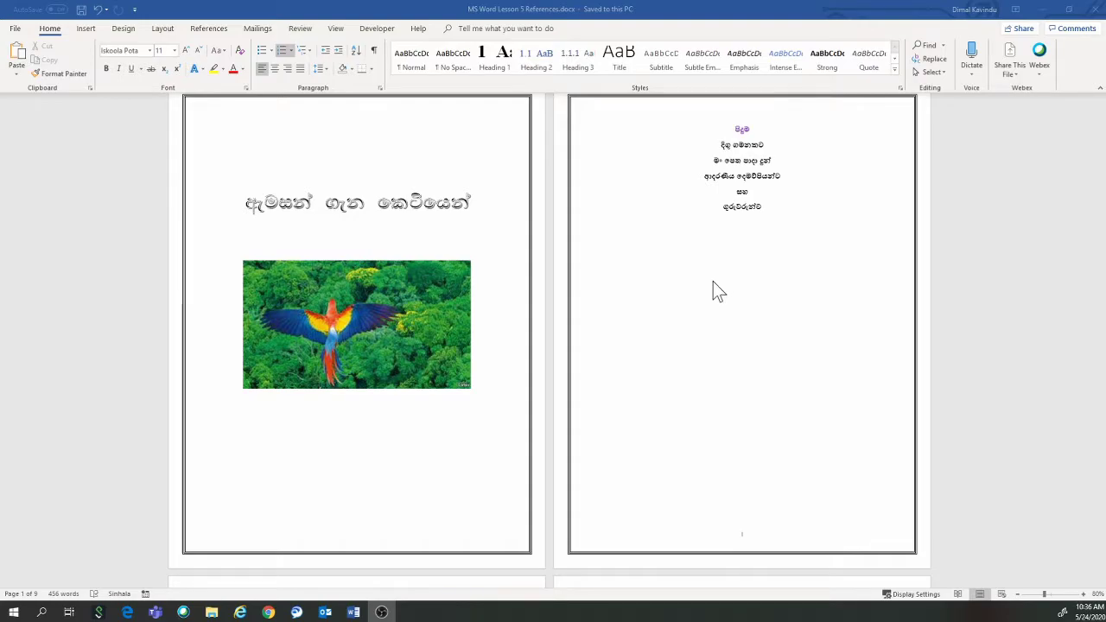
{"action": "scroll", "coordinate": [682, 306], "scroll_direction": "up", "scroll_amount": 1}
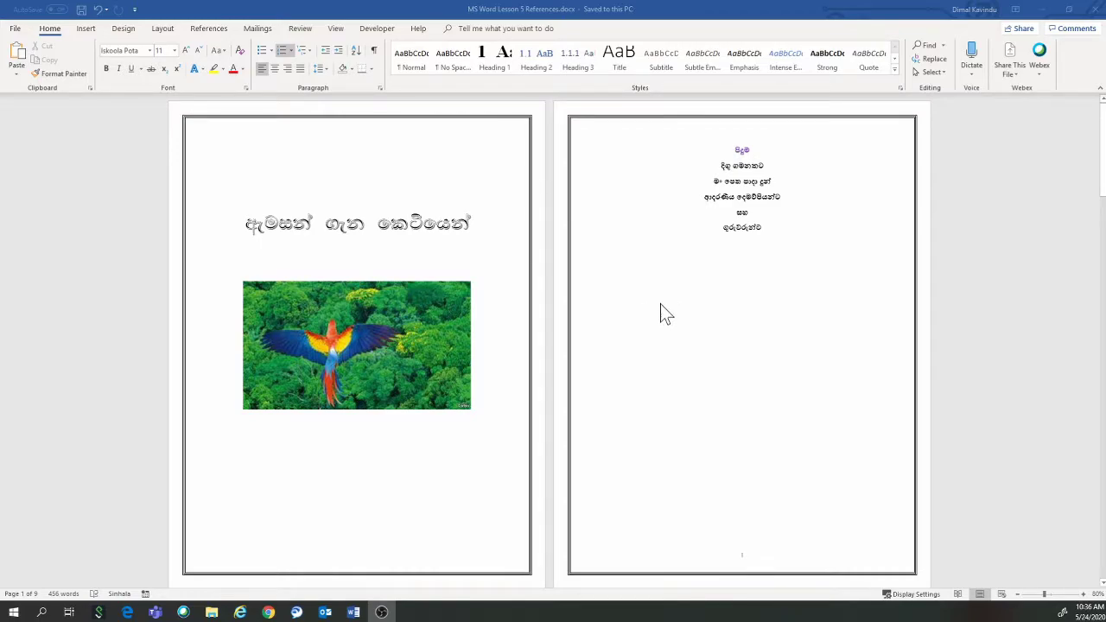
{"action": "scroll", "coordinate": [643, 311], "scroll_direction": "down", "scroll_amount": 1}
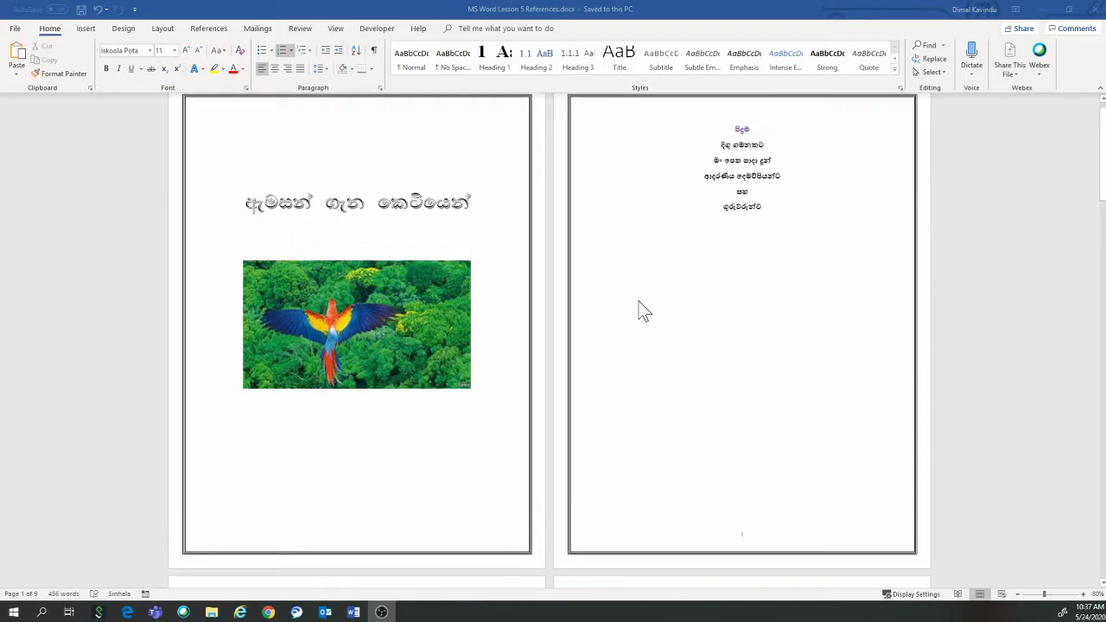
{"action": "scroll", "coordinate": [550, 289], "scroll_direction": "up", "scroll_amount": 1}
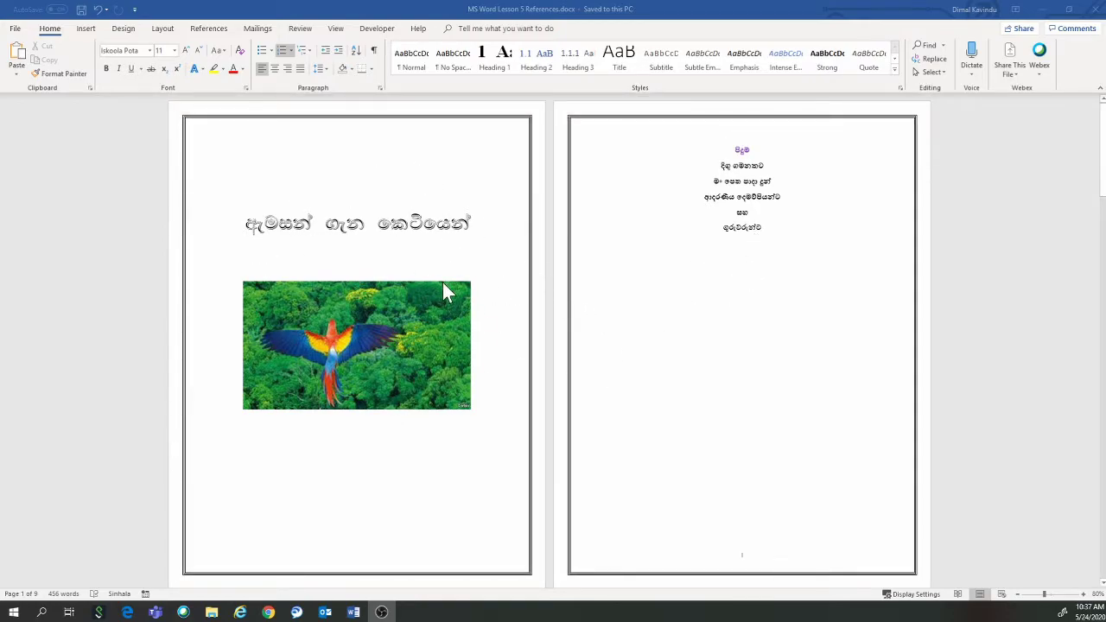
{"action": "scroll", "coordinate": [806, 303], "scroll_direction": "down", "scroll_amount": 1}
{"action": "scroll", "coordinate": [806, 302], "scroll_direction": "down", "scroll_amount": 3}
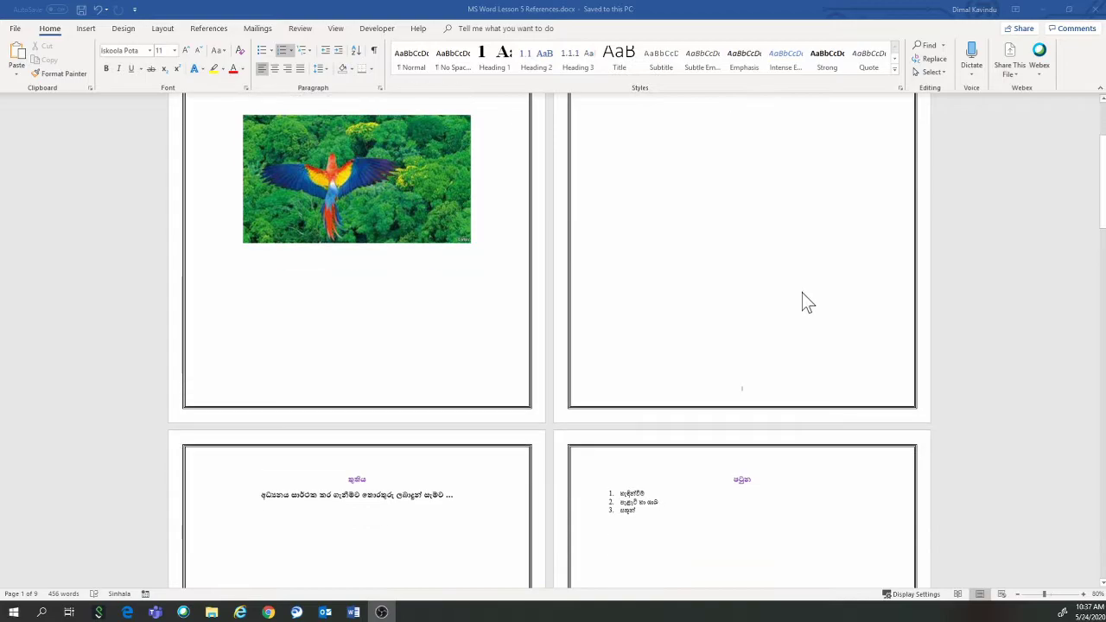
{"action": "scroll", "coordinate": [807, 300], "scroll_direction": "down", "scroll_amount": 2}
{"action": "scroll", "coordinate": [803, 298], "scroll_direction": "down", "scroll_amount": 2}
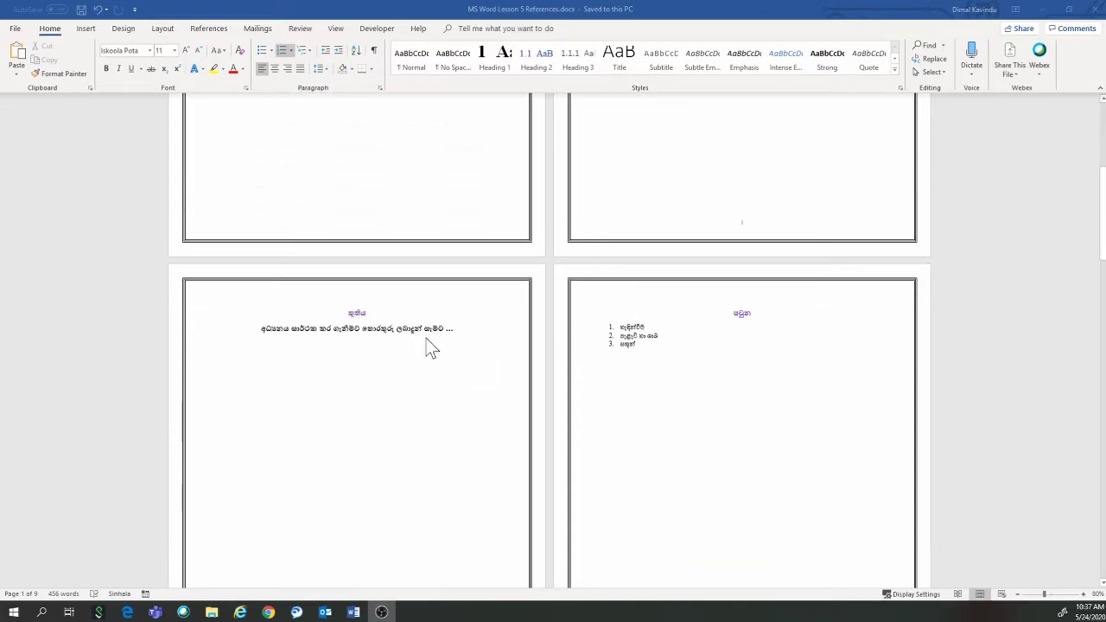
{"action": "scroll", "coordinate": [786, 338], "scroll_direction": "down", "scroll_amount": 2}
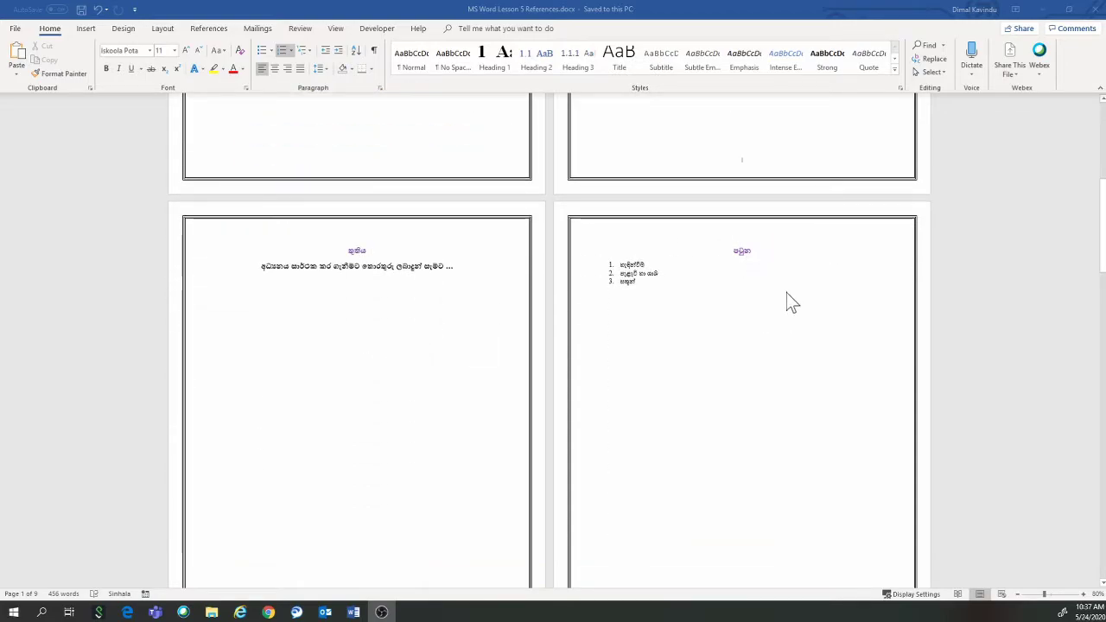
{"action": "scroll", "coordinate": [787, 298], "scroll_direction": "down", "scroll_amount": 2}
{"action": "scroll", "coordinate": [786, 299], "scroll_direction": "down", "scroll_amount": 7}
{"action": "scroll", "coordinate": [786, 298], "scroll_direction": "down", "scroll_amount": 4}
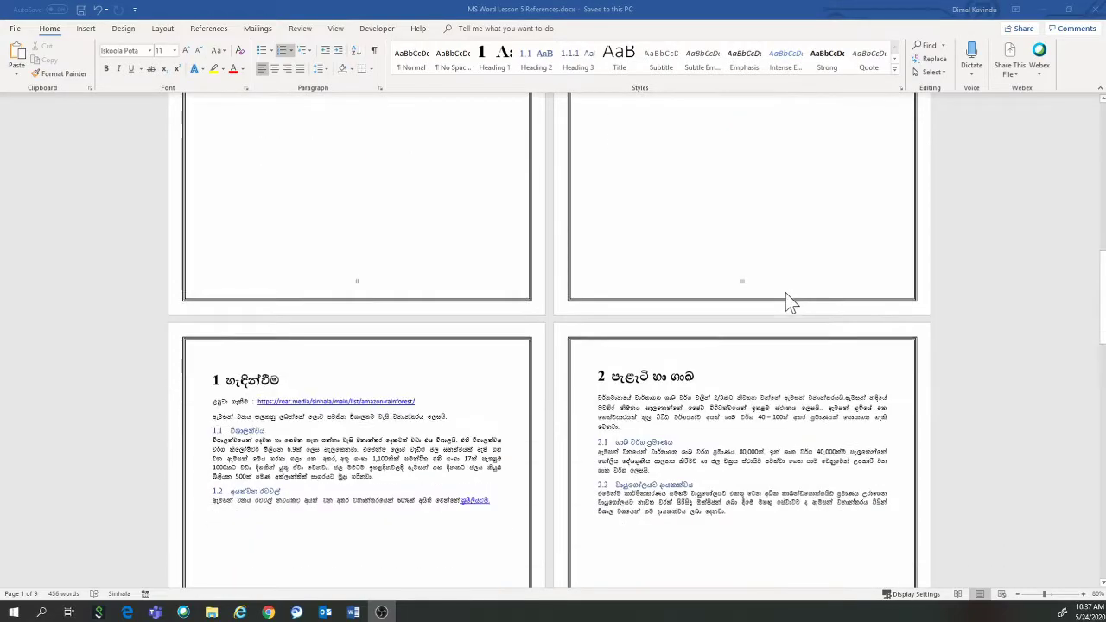
{"action": "scroll", "coordinate": [785, 298], "scroll_direction": "down", "scroll_amount": 3}
{"action": "scroll", "coordinate": [786, 293], "scroll_direction": "down", "scroll_amount": 2}
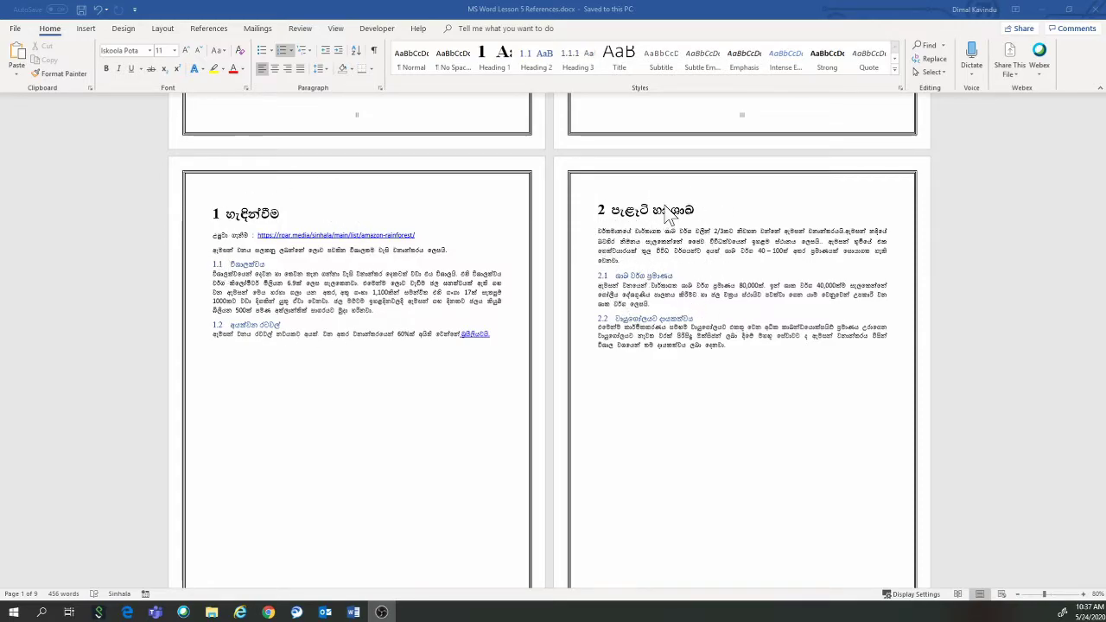
{"action": "scroll", "coordinate": [658, 241], "scroll_direction": "down", "scroll_amount": 2}
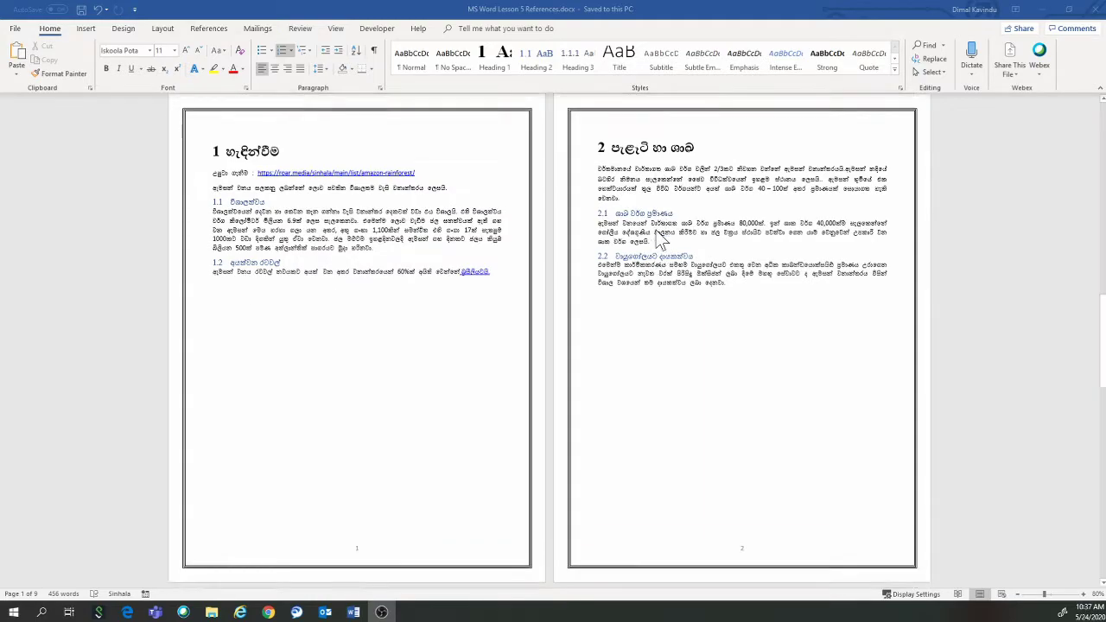
{"action": "scroll", "coordinate": [657, 240], "scroll_direction": "down", "scroll_amount": 10}
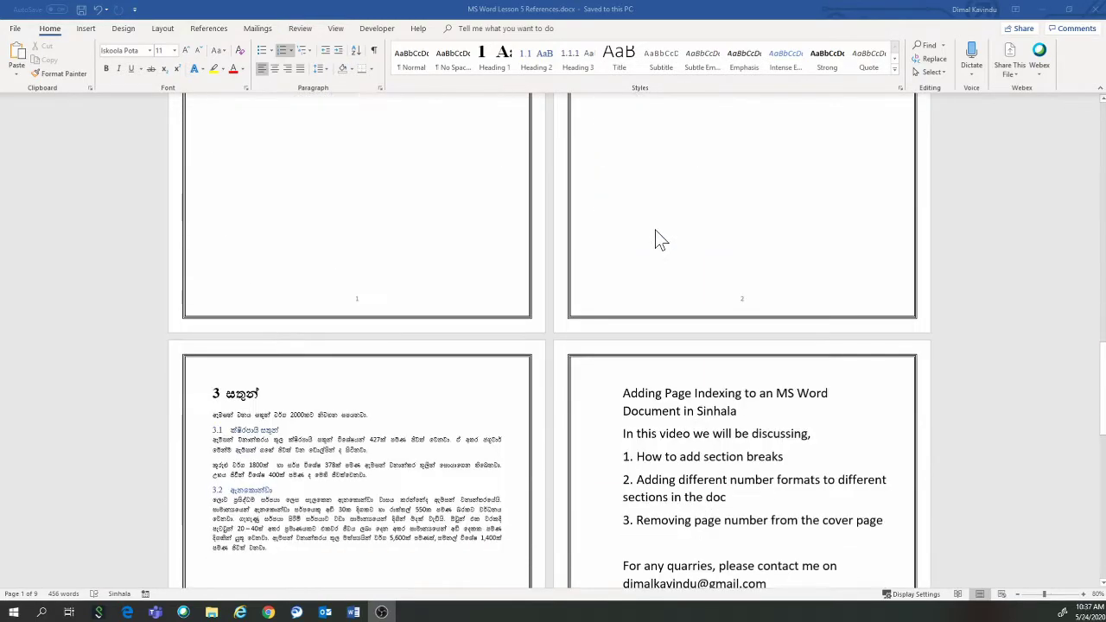
Scroll back up to the page holding the numbered chapter list
{"action": "scroll", "coordinate": [655, 233], "scroll_direction": "up", "scroll_amount": 2}
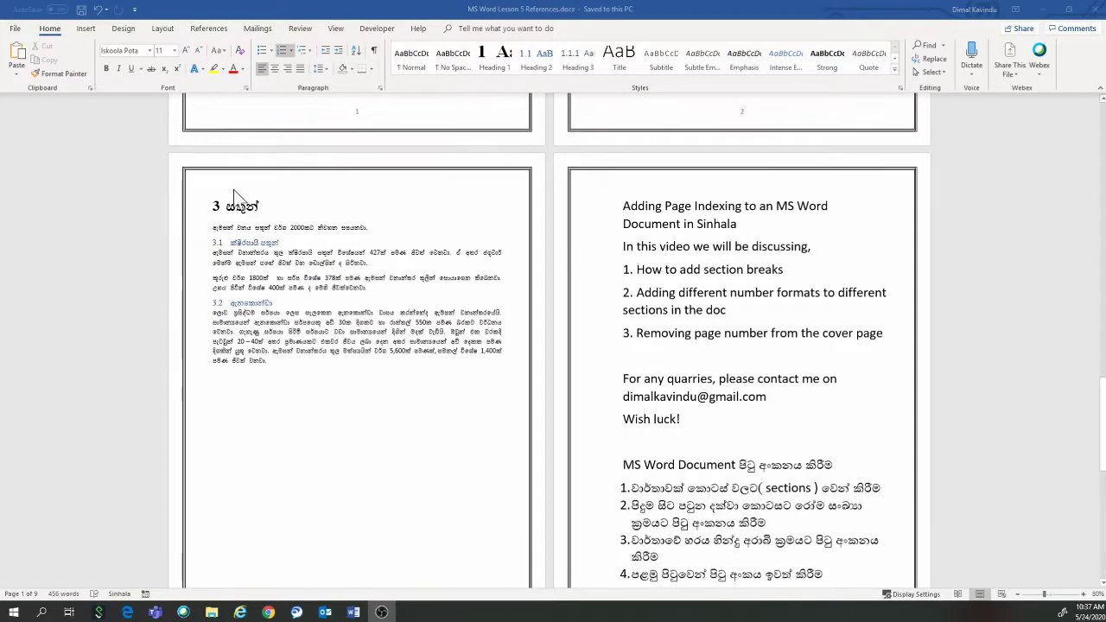
{"action": "scroll", "coordinate": [593, 252], "scroll_direction": "up", "scroll_amount": 2}
{"action": "scroll", "coordinate": [592, 252], "scroll_direction": "up", "scroll_amount": 3}
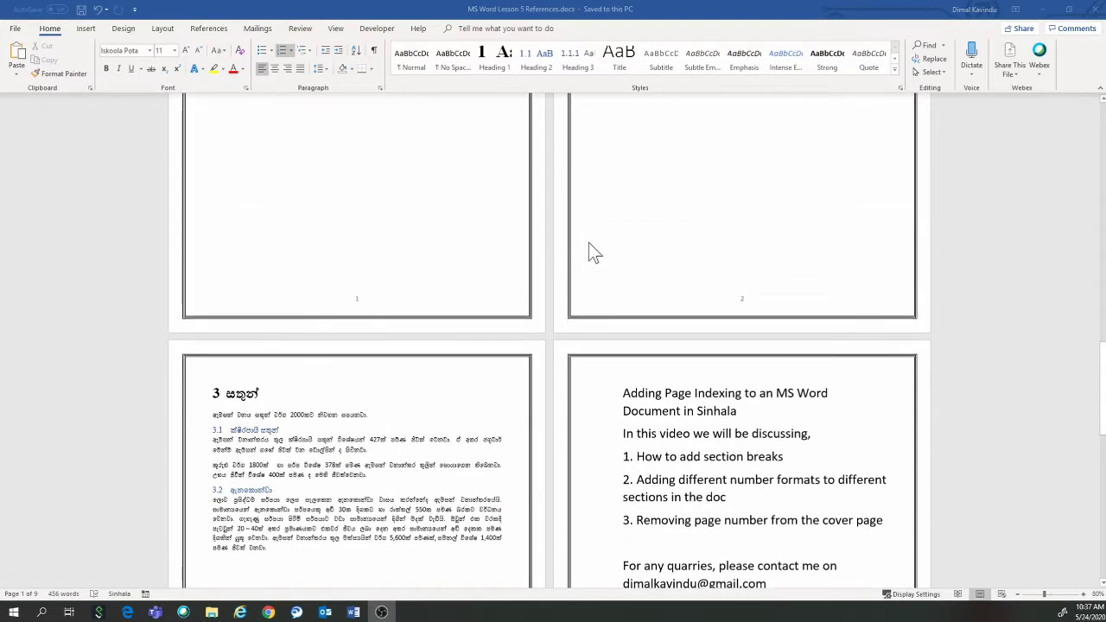
{"action": "scroll", "coordinate": [593, 253], "scroll_direction": "up", "scroll_amount": 3}
{"action": "scroll", "coordinate": [593, 253], "scroll_direction": "up", "scroll_amount": 2}
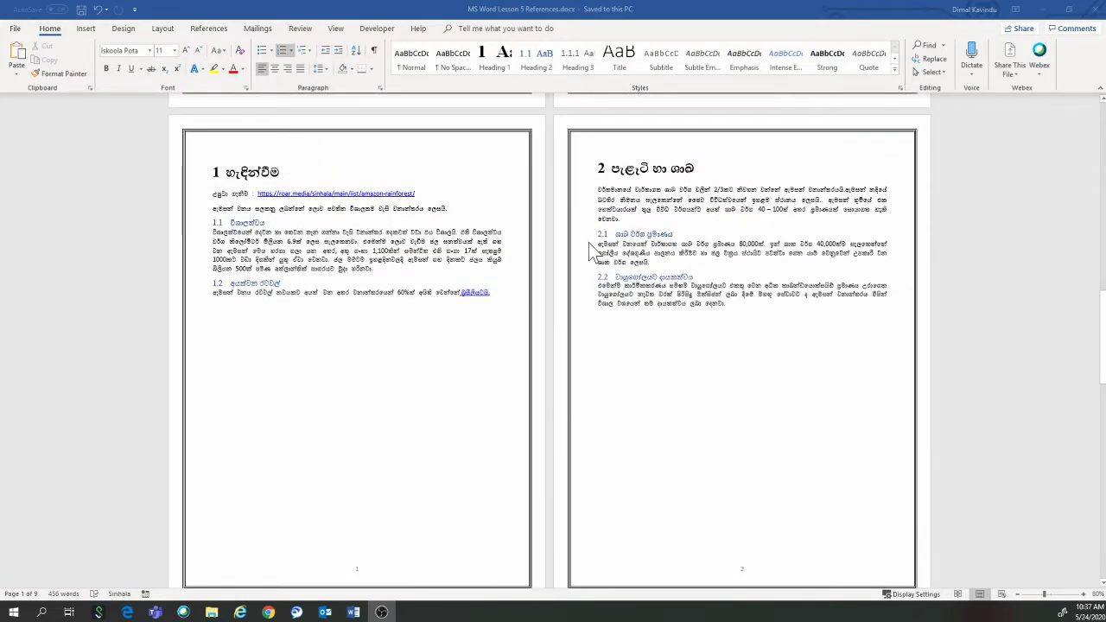
{"action": "scroll", "coordinate": [593, 252], "scroll_direction": "up", "scroll_amount": 1}
{"action": "scroll", "coordinate": [593, 252], "scroll_direction": "up", "scroll_amount": 1}
{"action": "scroll", "coordinate": [592, 253], "scroll_direction": "up", "scroll_amount": 1}
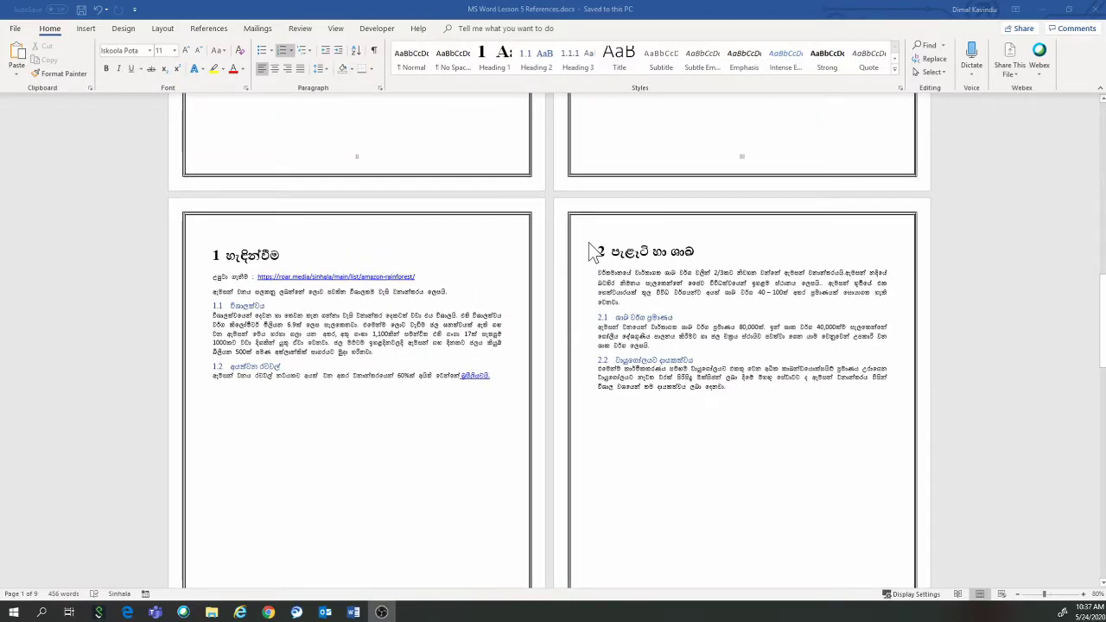
{"action": "scroll", "coordinate": [589, 246], "scroll_direction": "up", "scroll_amount": 2}
{"action": "scroll", "coordinate": [589, 257], "scroll_direction": "up", "scroll_amount": 2}
{"action": "scroll", "coordinate": [588, 257], "scroll_direction": "up", "scroll_amount": 4}
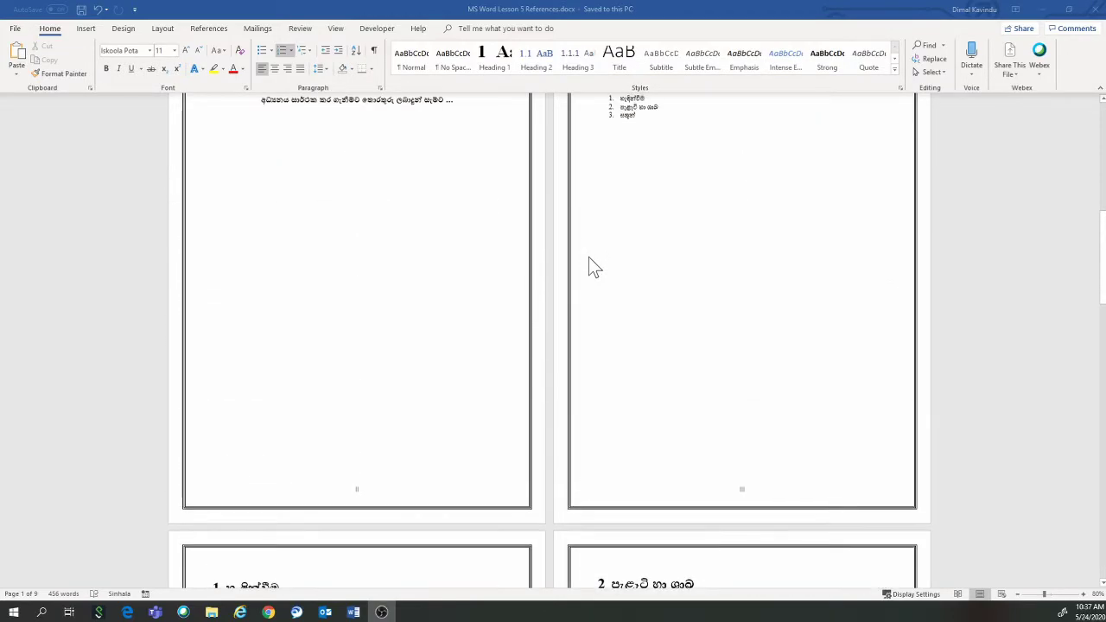
{"action": "scroll", "coordinate": [589, 257], "scroll_direction": "up", "scroll_amount": 2}
Zoom the numbered chapter-list page to 160% so its three entries are readable
{"action": "left_click", "coordinate": [662, 228]}
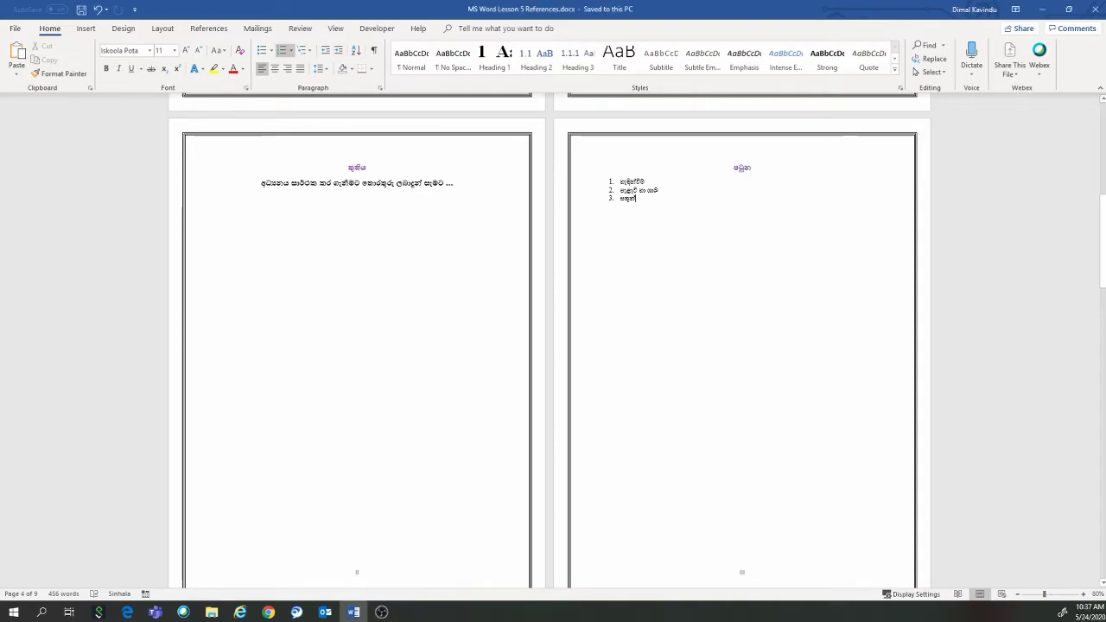
{"action": "scroll", "coordinate": [657, 221], "scroll_direction": "up", "scroll_amount": 8, "text": "ctrl"}
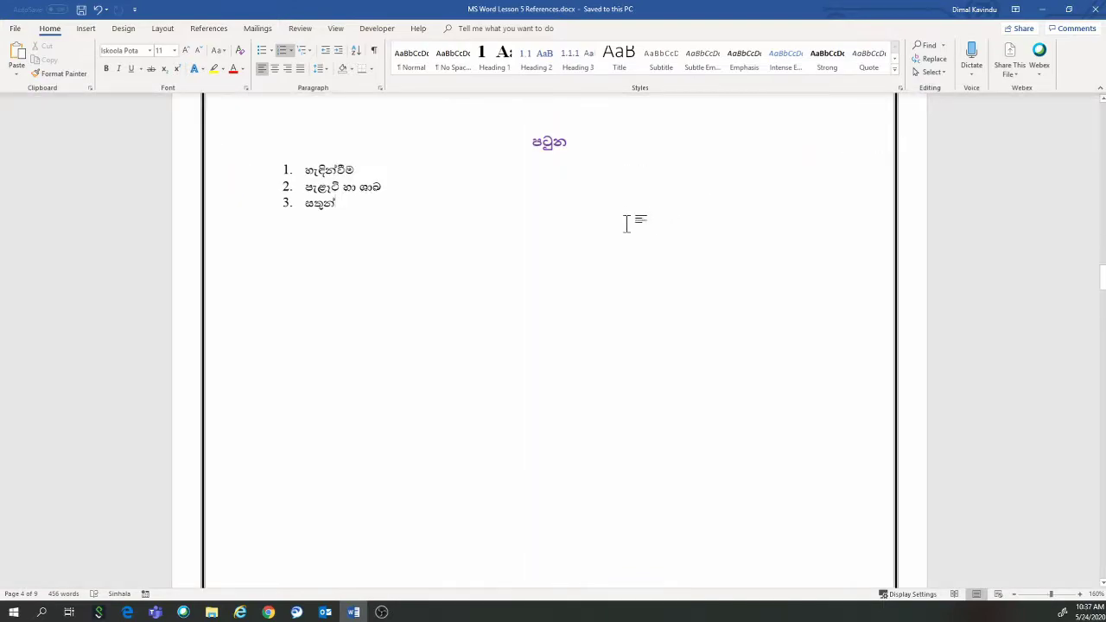
{"action": "scroll", "coordinate": [625, 219], "scroll_direction": "up", "scroll_amount": 2}
{"action": "scroll", "coordinate": [550, 346], "scroll_direction": "down", "scroll_amount": 2}
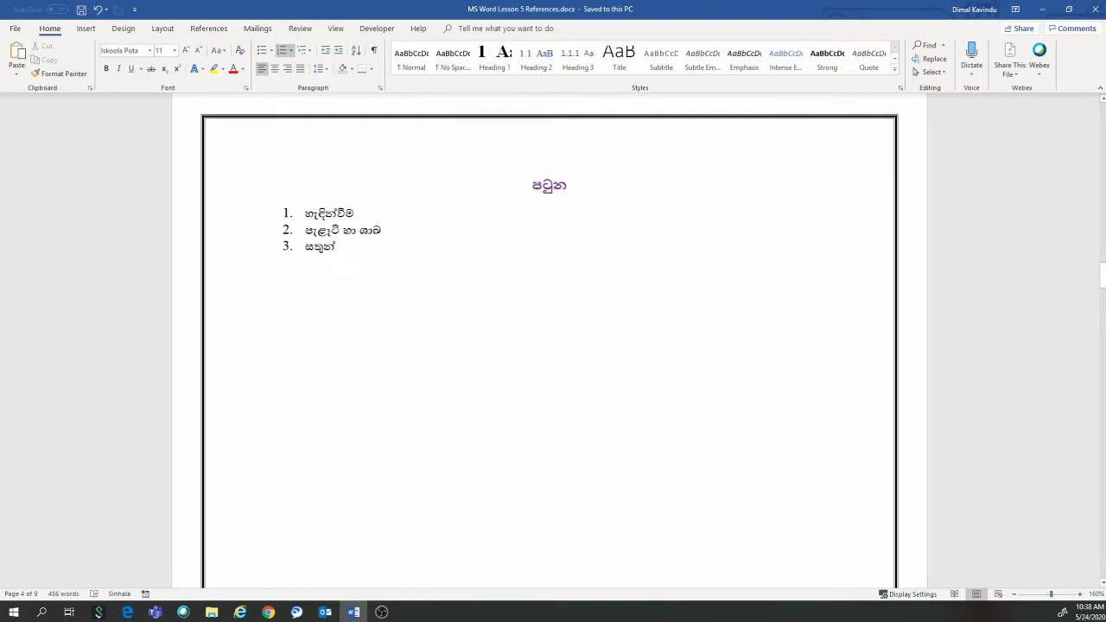
Append ' ...... 1' after the first entry හැඳින්වීම and start a new line below the list
{"action": "left_click", "coordinate": [358, 212]}
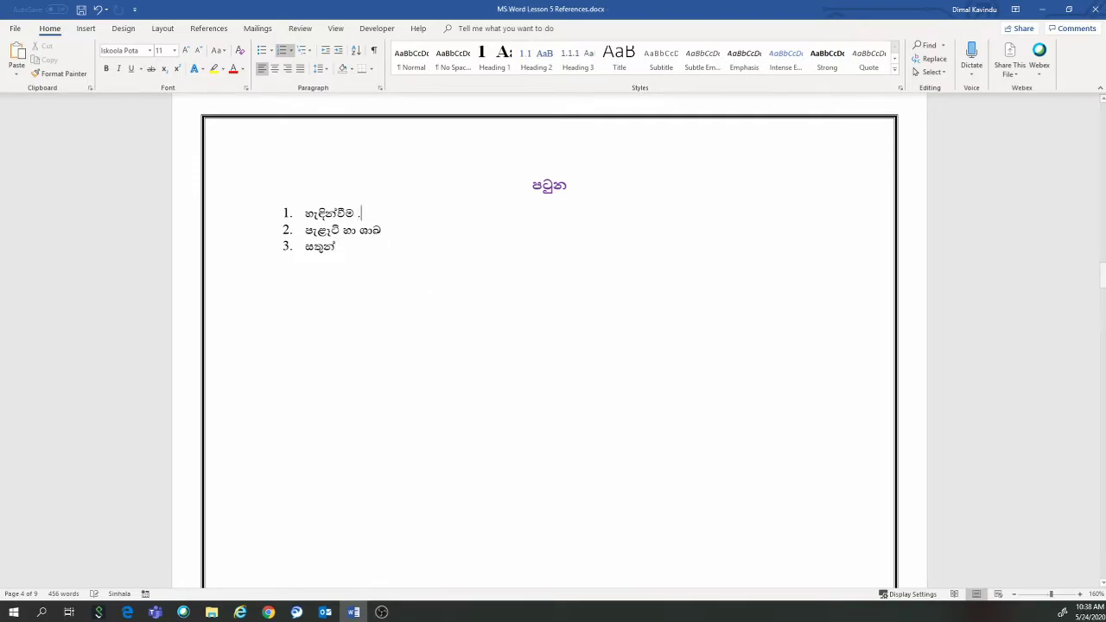
{"action": "type", "text": "...... "}
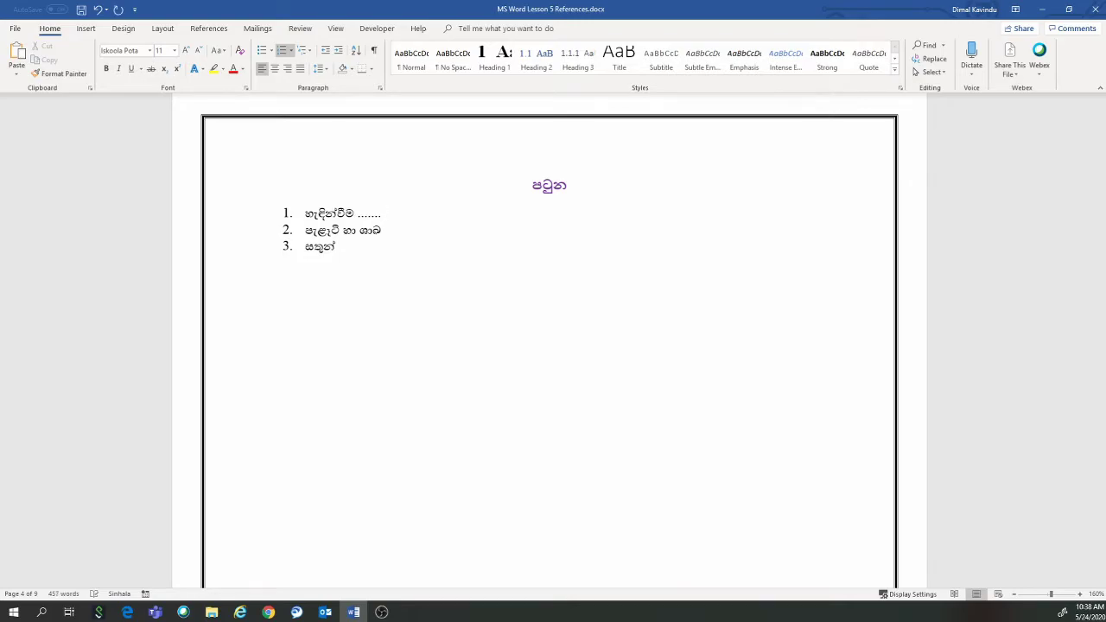
{"action": "type", "text": "1"}
{"action": "key", "text": "space"}
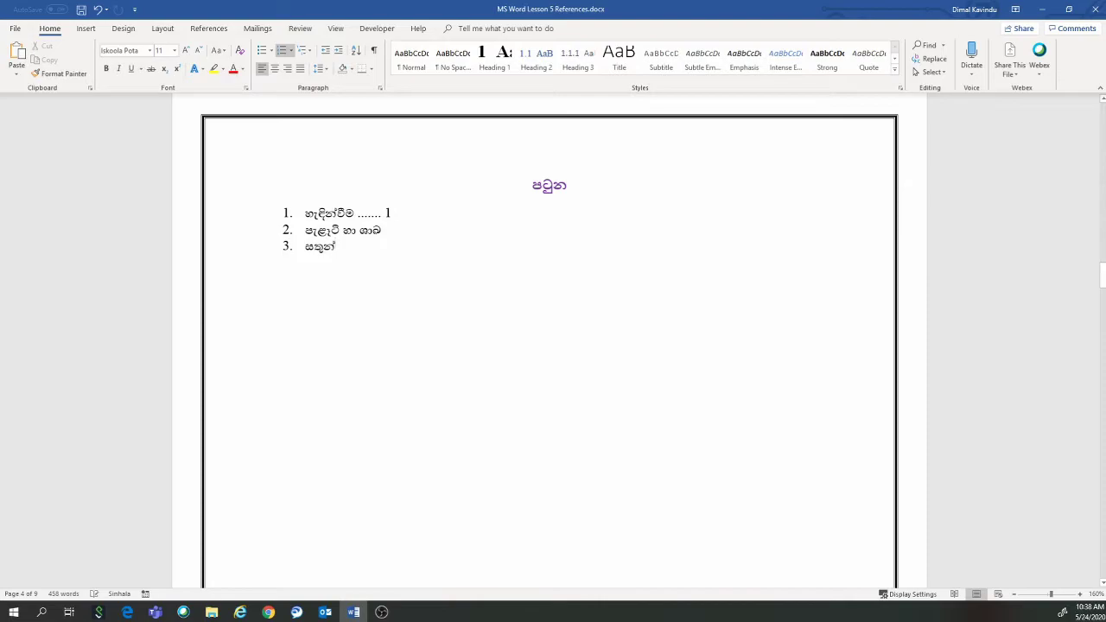
{"action": "key", "text": "shift+Return"}
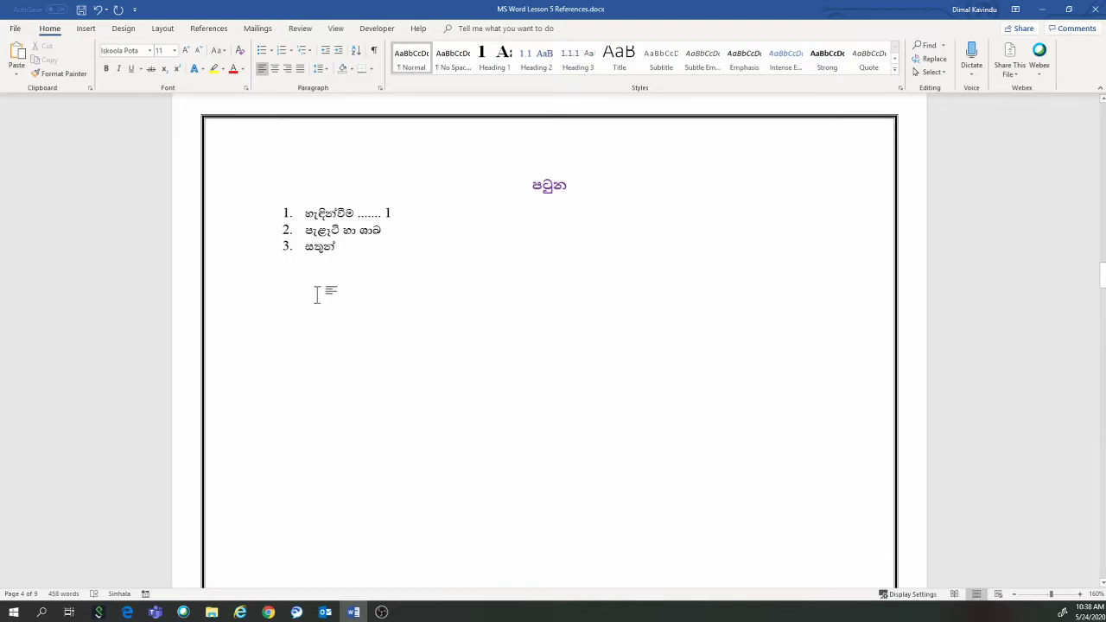
Insert an Automatic Table of Contents from the References tab below the list
{"action": "left_click", "coordinate": [210, 31]}
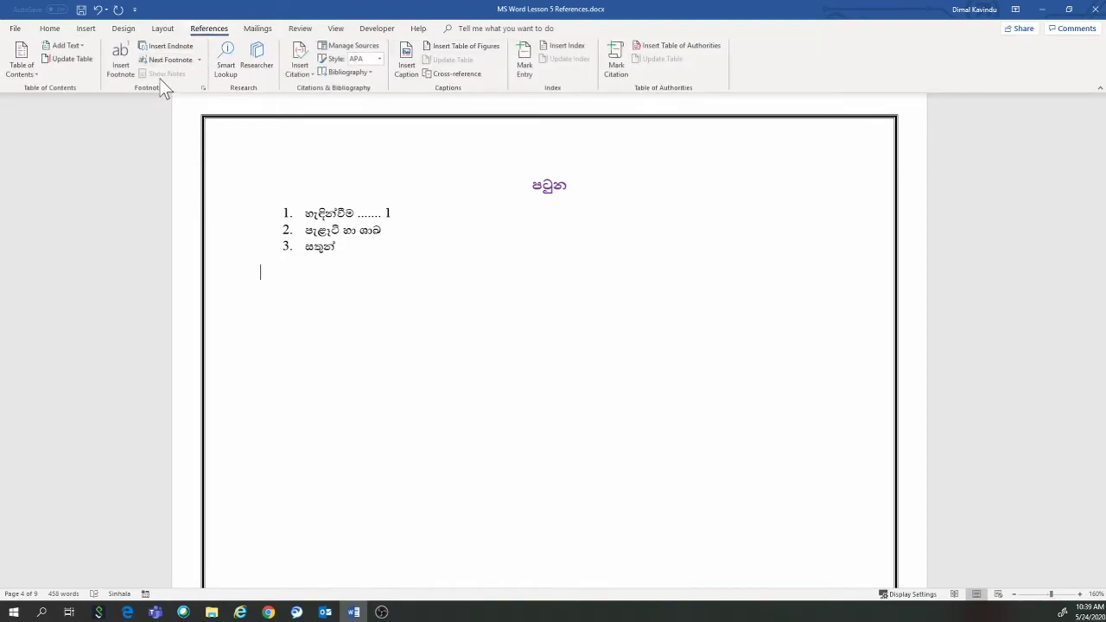
{"action": "left_click", "coordinate": [33, 76]}
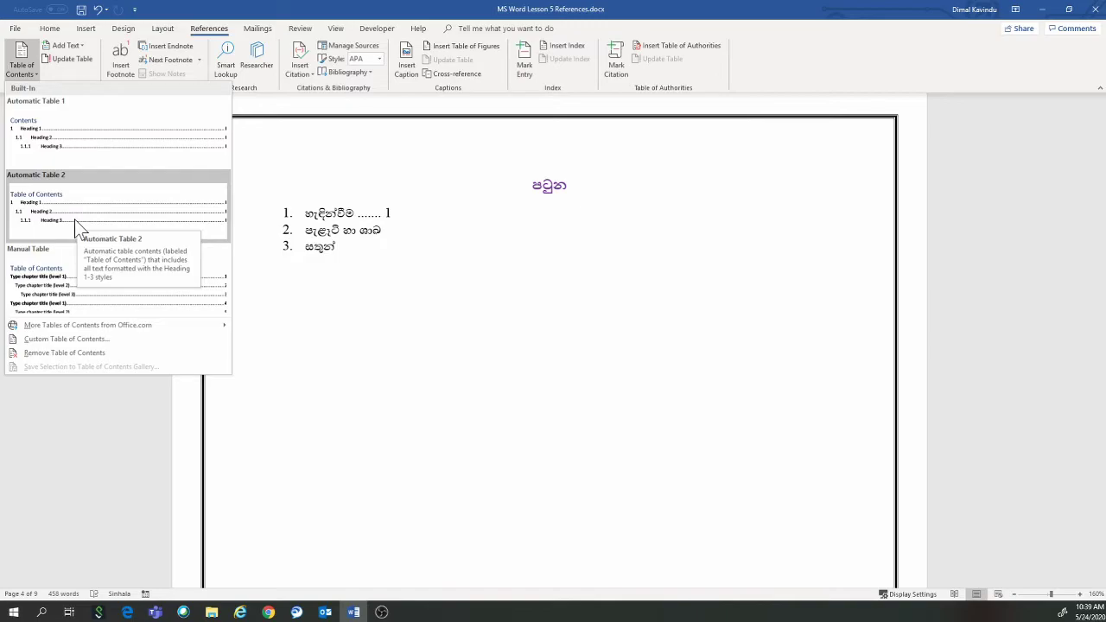
{"action": "left_click", "coordinate": [94, 134]}
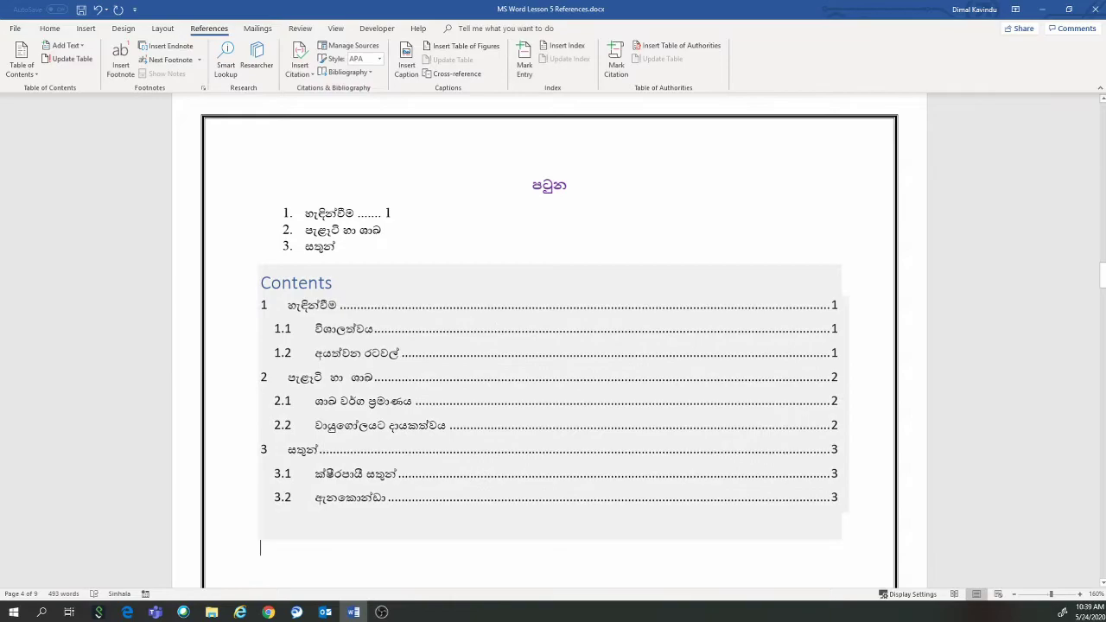
{"action": "scroll", "coordinate": [333, 227], "scroll_direction": "down", "scroll_amount": 1}
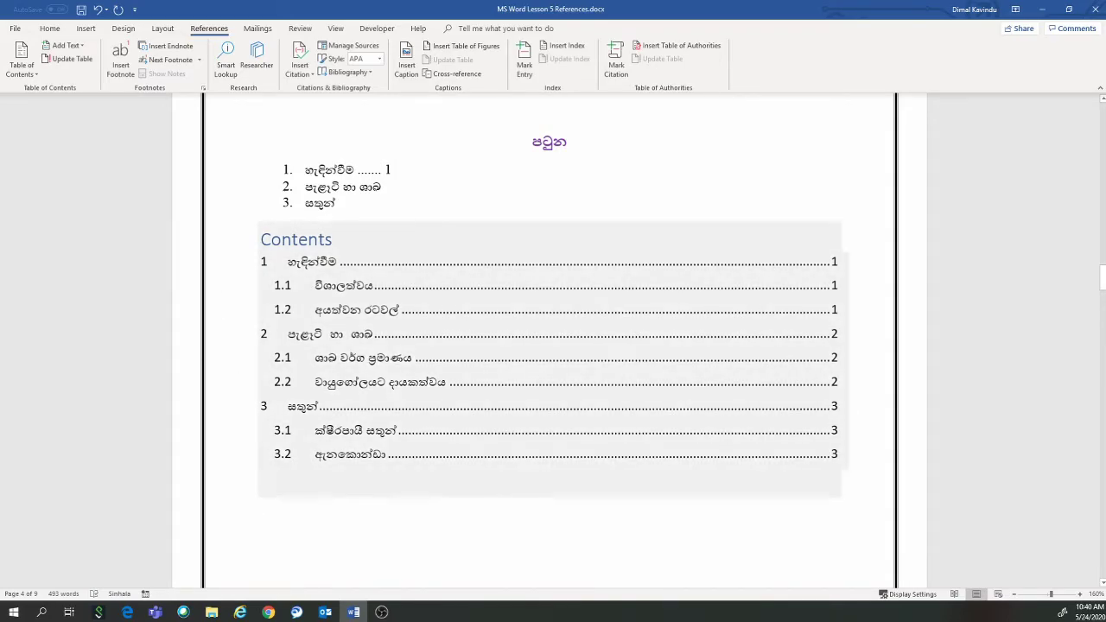
{"action": "left_click_drag", "start_coordinate": [261, 240], "coordinate": [343, 239]}
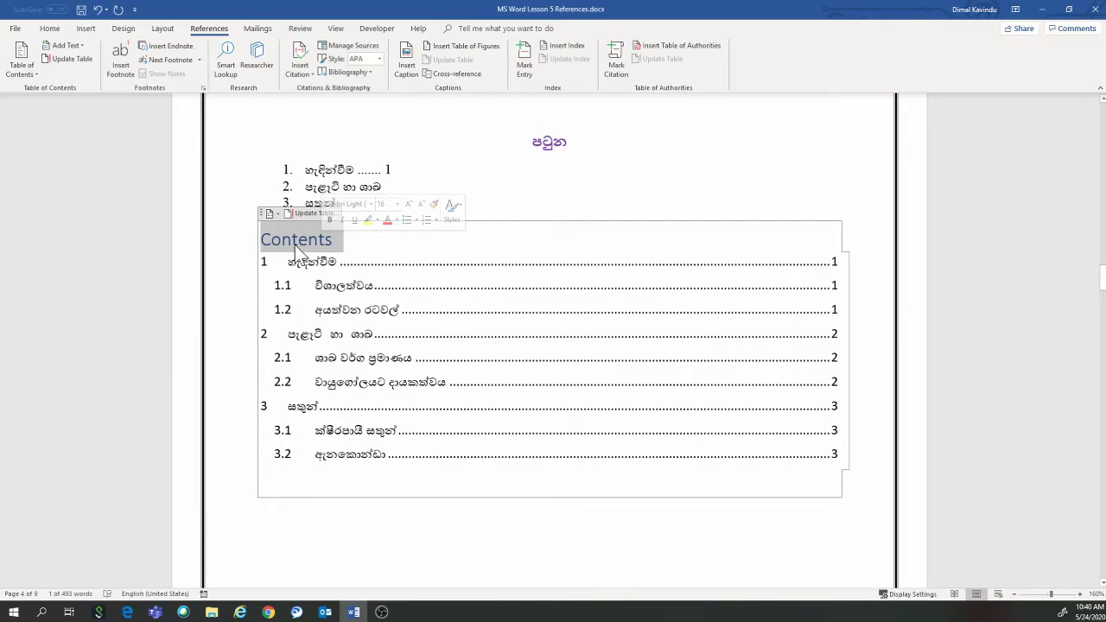
Replace the 'Contents' title with පටුන and centre it
{"action": "type", "text": "patuna"}
{"action": "key", "text": "space"}
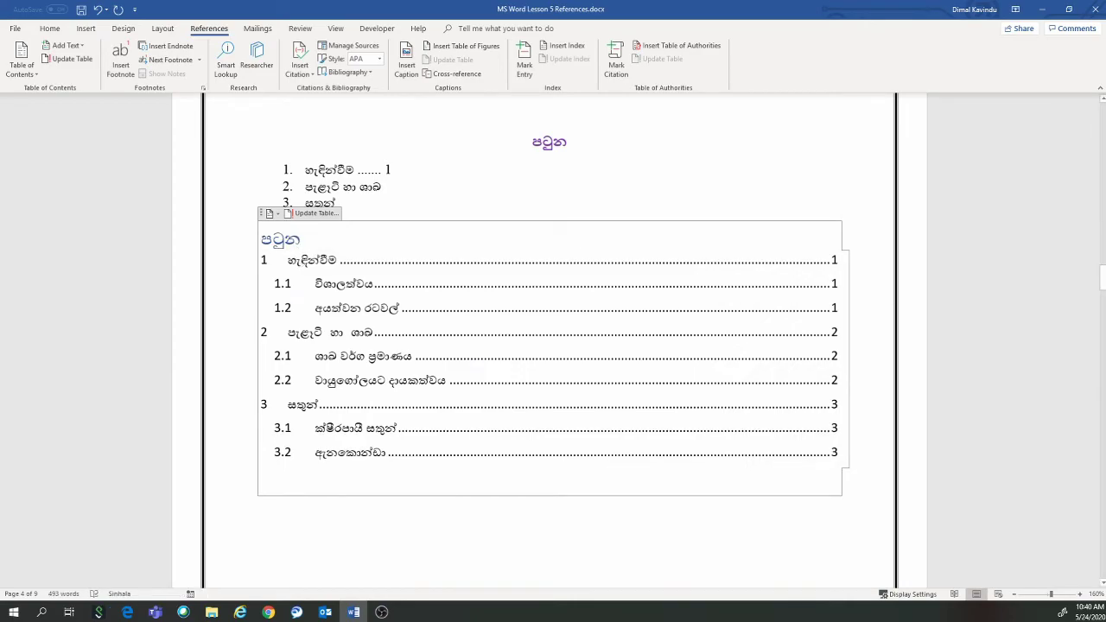
{"action": "left_click", "coordinate": [50, 29]}
{"action": "left_click", "coordinate": [275, 69]}
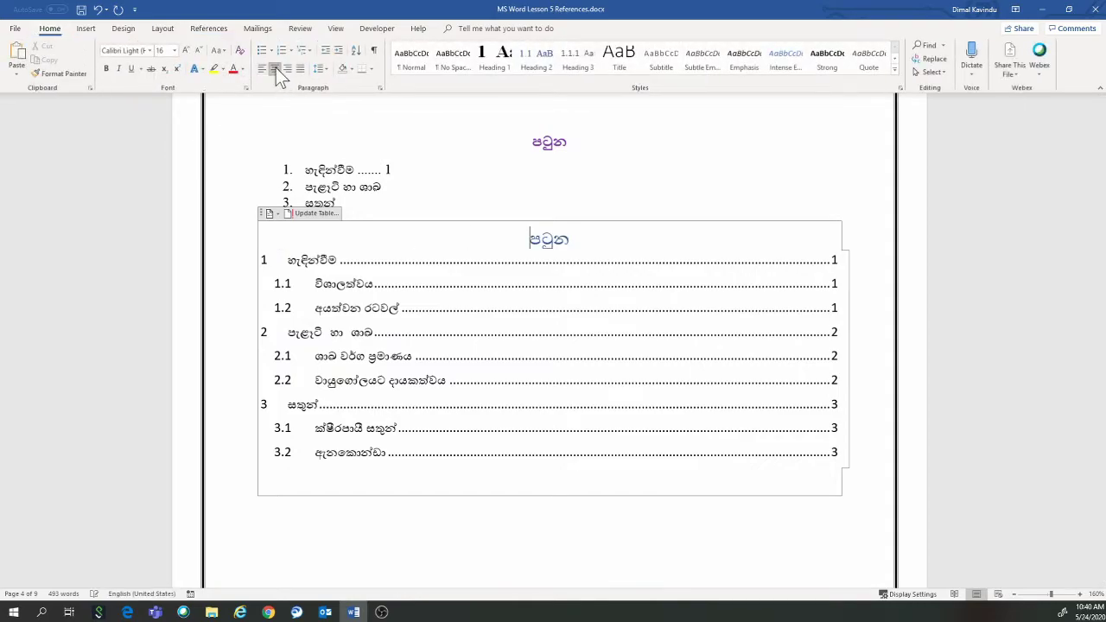
Delete the old පටුන heading, the manual three-item list and the leftover blank line
{"action": "left_click", "coordinate": [336, 204]}
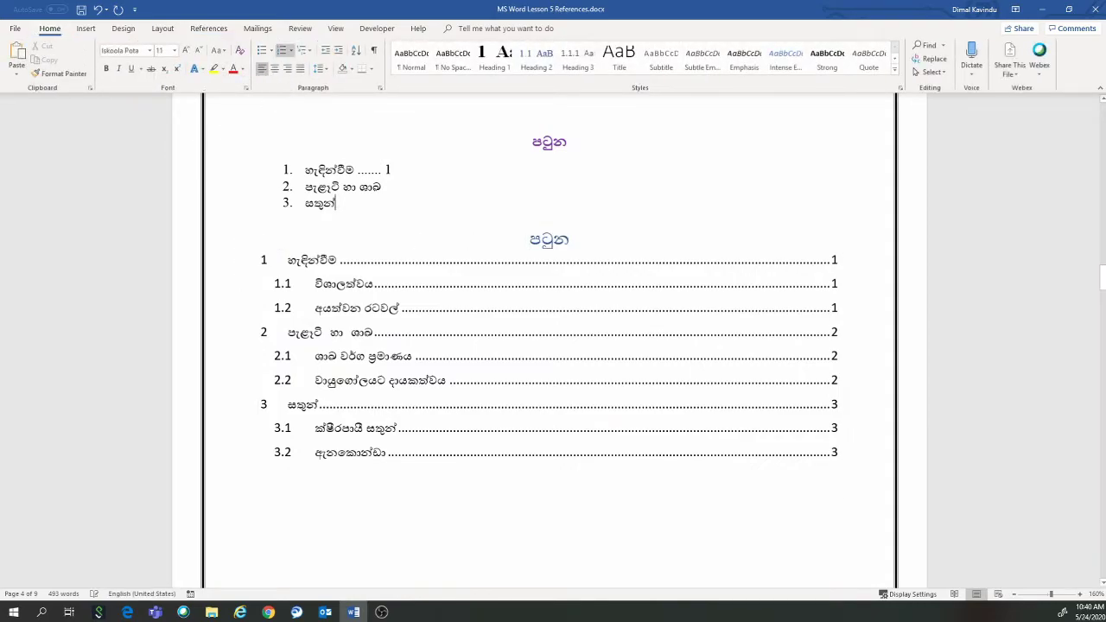
{"action": "left_click_drag", "start_coordinate": [337, 204], "coordinate": [304, 169]}
{"action": "double_click", "coordinate": [553, 141], "text": "ctrl"}
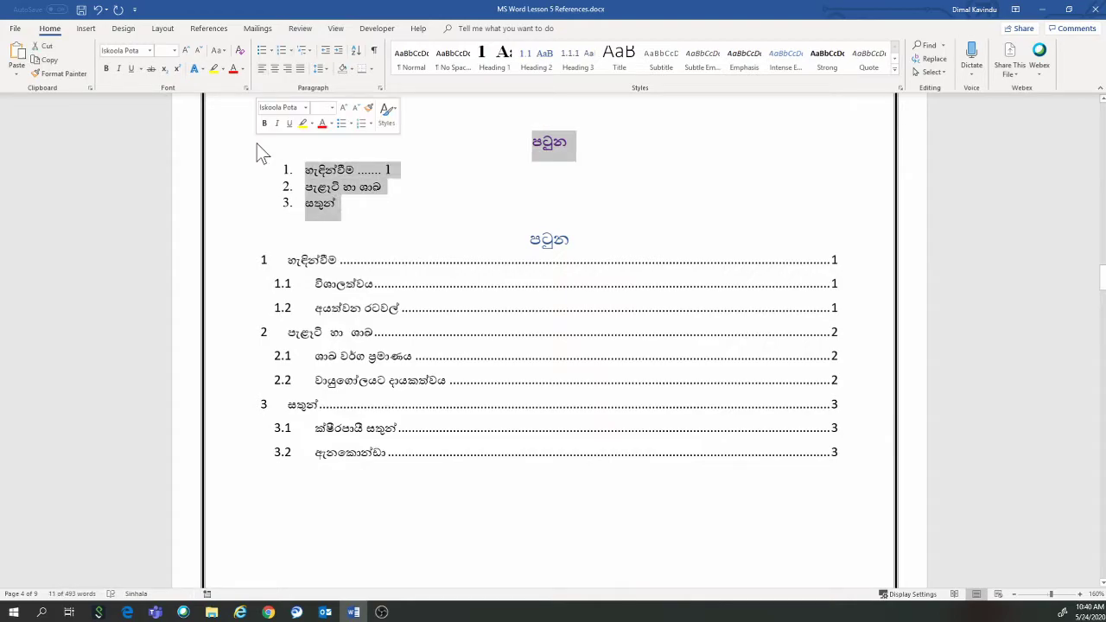
{"action": "key", "text": "Delete"}
{"action": "key", "text": "Down"}
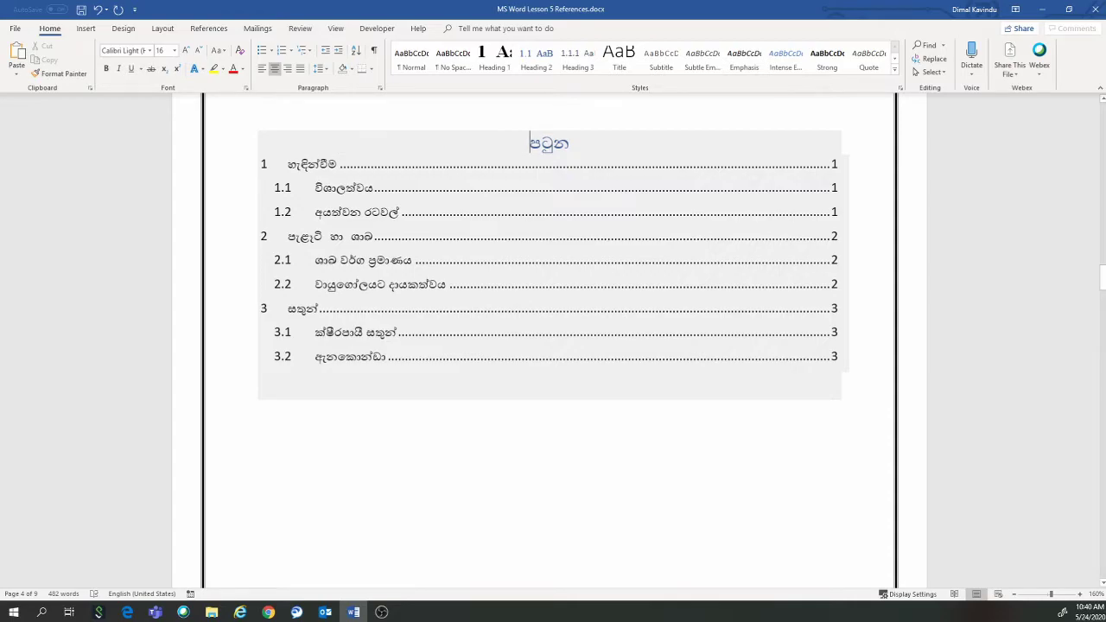
{"action": "scroll", "coordinate": [549, 337], "scroll_direction": "down", "scroll_amount": 3}
{"action": "scroll", "coordinate": [549, 337], "scroll_direction": "down", "scroll_amount": 3}
{"action": "scroll", "coordinate": [549, 337], "scroll_direction": "down", "scroll_amount": 7}
{"action": "scroll", "coordinate": [549, 337], "scroll_direction": "down", "scroll_amount": 3}
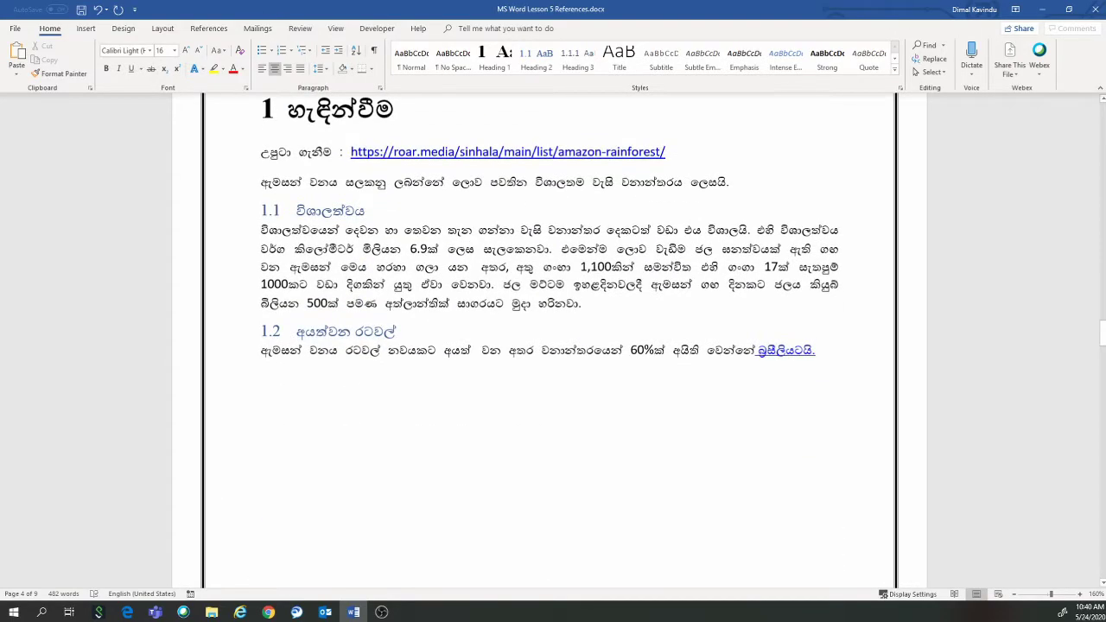
{"action": "scroll", "coordinate": [549, 337], "scroll_direction": "up", "scroll_amount": 2}
{"action": "scroll", "coordinate": [632, 427], "scroll_direction": "down", "scroll_amount": 5}
{"action": "scroll", "coordinate": [632, 428], "scroll_direction": "down", "scroll_amount": 12}
{"action": "scroll", "coordinate": [633, 428], "scroll_direction": "up", "scroll_amount": 1}
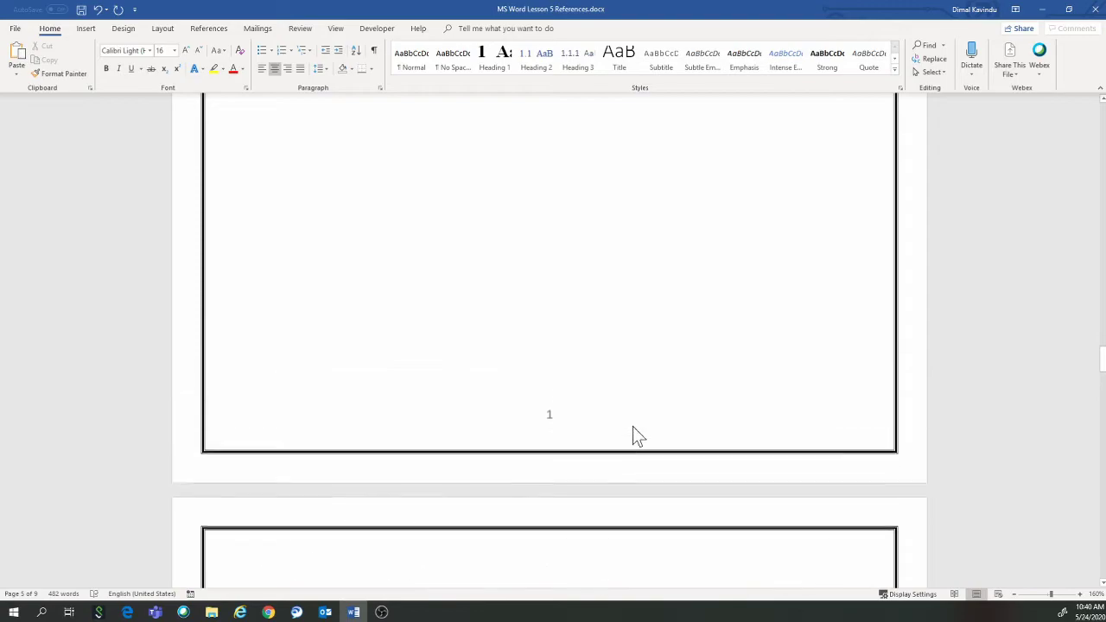
{"action": "scroll", "coordinate": [588, 429], "scroll_direction": "down", "scroll_amount": 2}
{"action": "scroll", "coordinate": [588, 429], "scroll_direction": "down", "scroll_amount": 2}
{"action": "scroll", "coordinate": [587, 429], "scroll_direction": "down", "scroll_amount": 4}
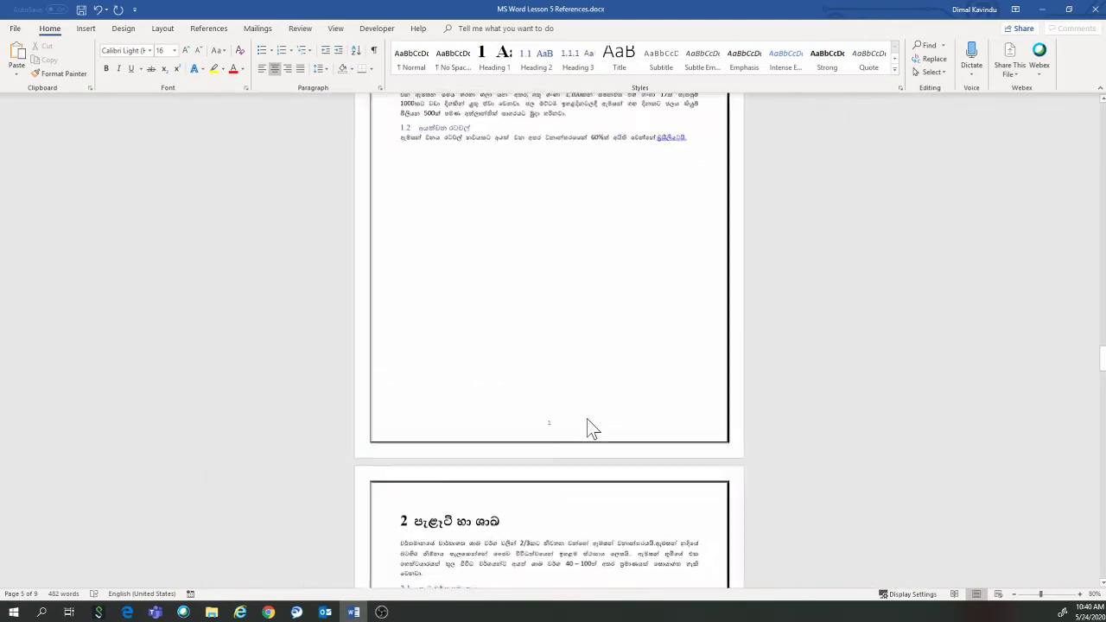
{"action": "scroll", "coordinate": [588, 429], "scroll_direction": "down", "scroll_amount": 3}
{"action": "scroll", "coordinate": [588, 428], "scroll_direction": "down", "scroll_amount": 3}
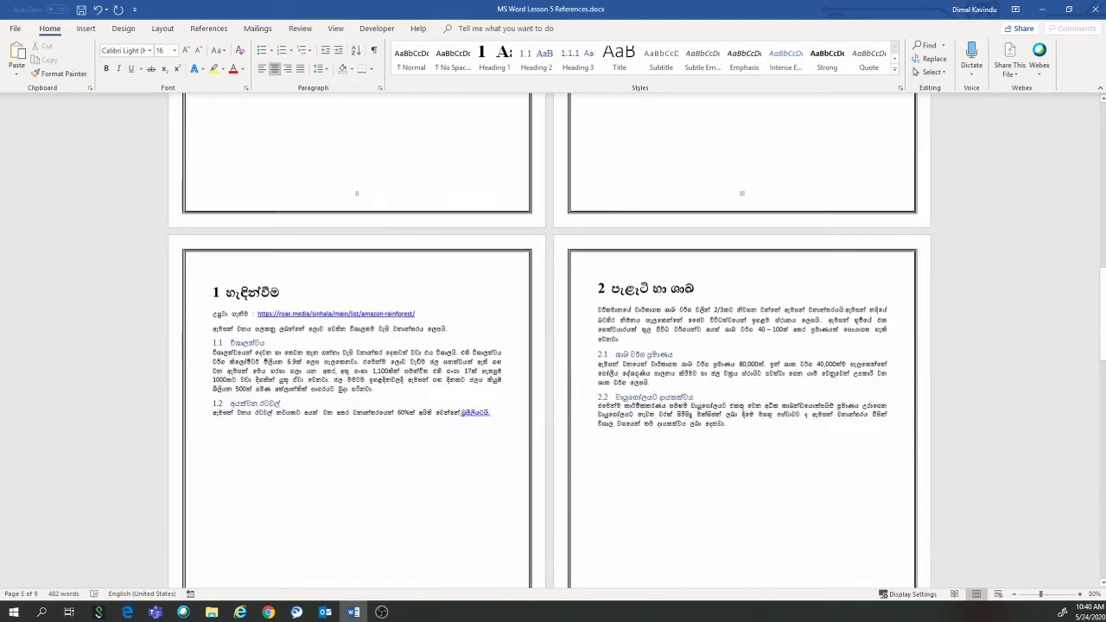
{"action": "scroll", "coordinate": [587, 428], "scroll_direction": "down", "scroll_amount": 3}
{"action": "scroll", "coordinate": [701, 493], "scroll_direction": "down", "scroll_amount": 1}
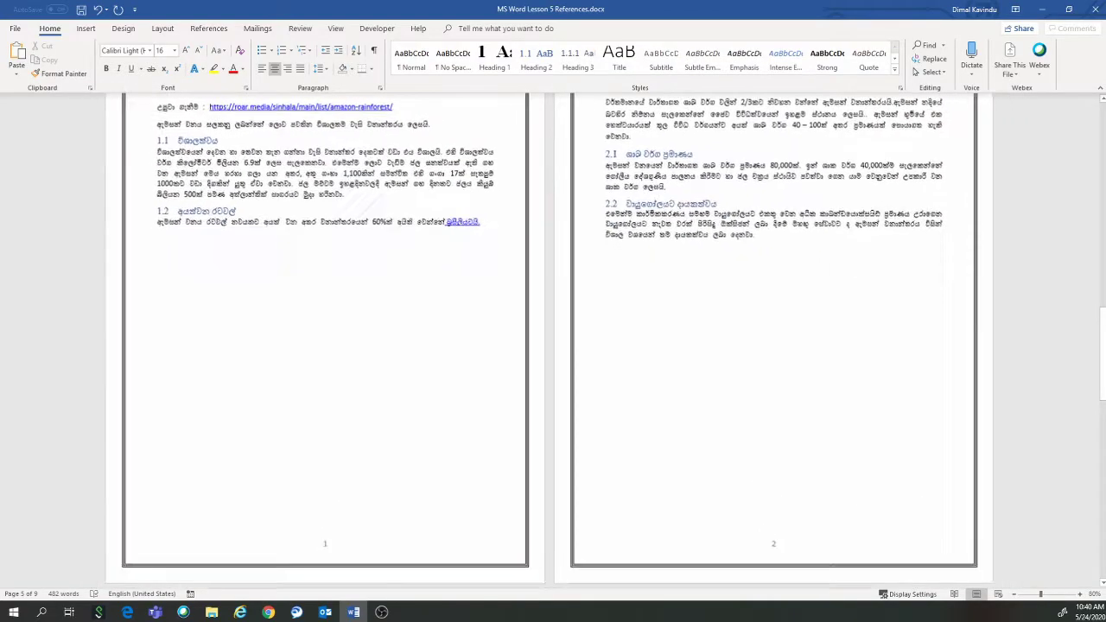
{"action": "scroll", "coordinate": [553, 340], "scroll_direction": "up", "scroll_amount": 2}
{"action": "scroll", "coordinate": [549, 346], "scroll_direction": "down", "scroll_amount": 2}
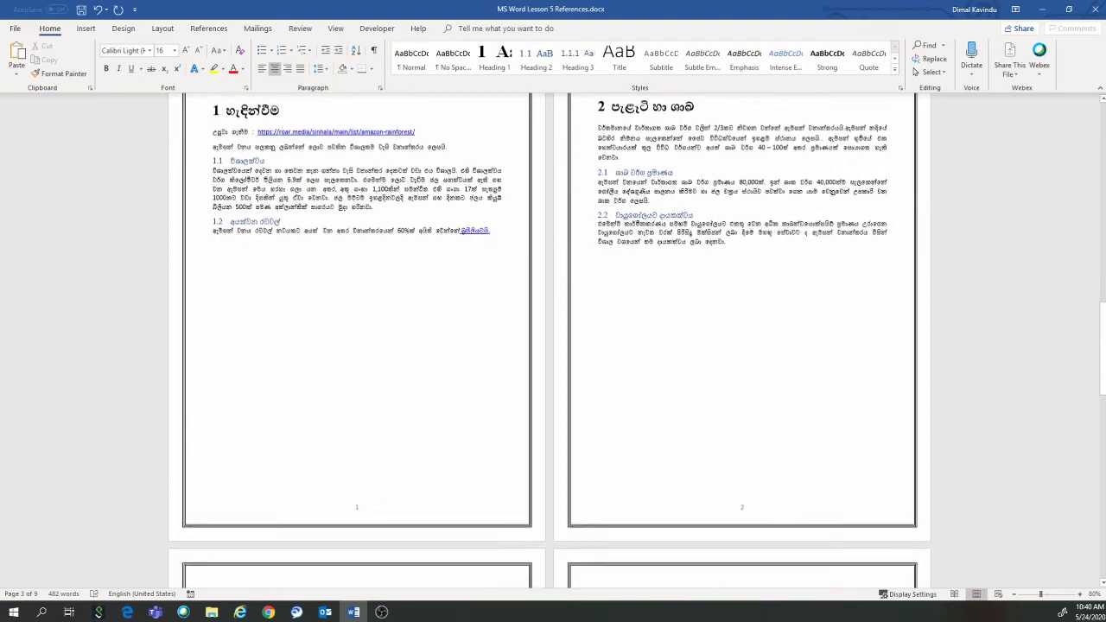
{"action": "scroll", "coordinate": [550, 346], "scroll_direction": "down", "scroll_amount": 4}
{"action": "scroll", "coordinate": [550, 346], "scroll_direction": "down", "scroll_amount": 2}
{"action": "scroll", "coordinate": [549, 346], "scroll_direction": "down", "scroll_amount": 2}
{"action": "scroll", "coordinate": [549, 346], "scroll_direction": "down", "scroll_amount": 2}
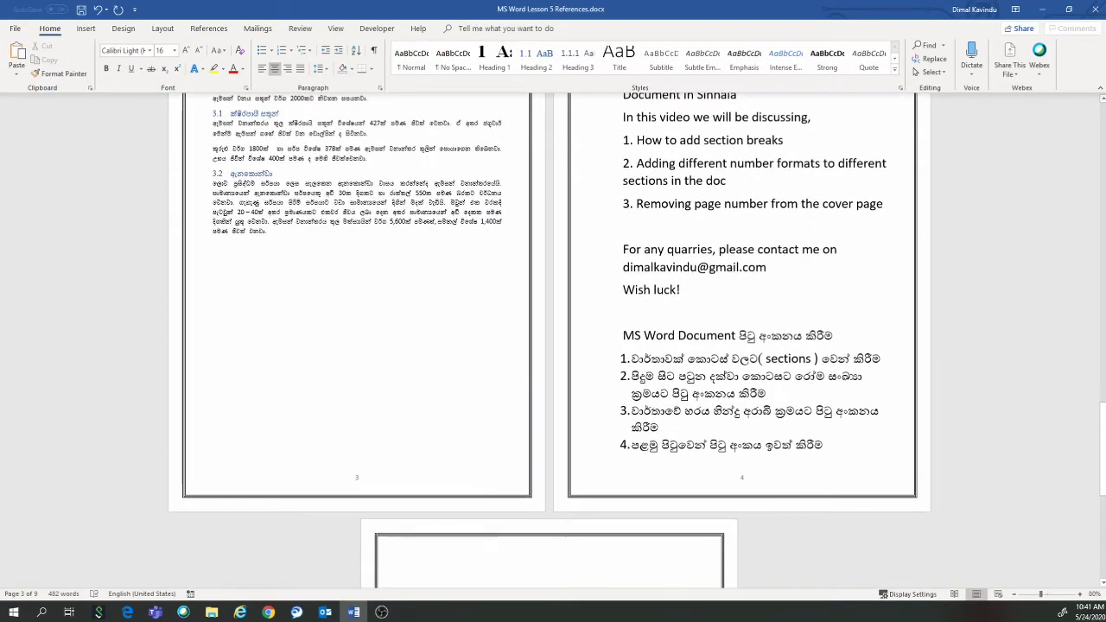
{"action": "scroll", "coordinate": [550, 346], "scroll_direction": "up", "scroll_amount": 2}
{"action": "scroll", "coordinate": [550, 345], "scroll_direction": "up", "scroll_amount": 2}
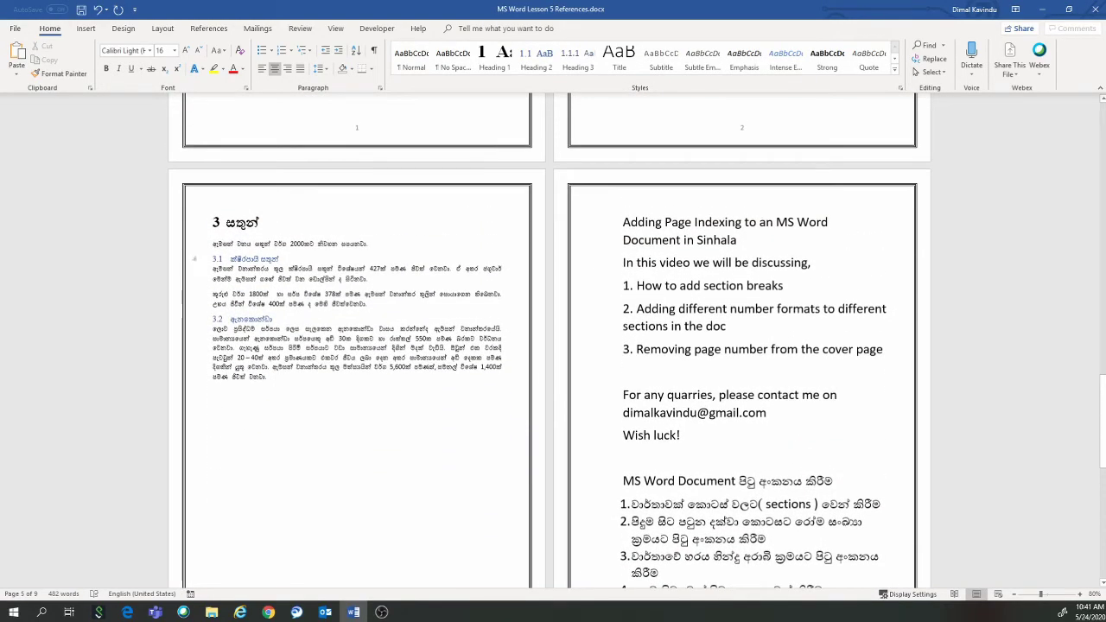
{"action": "scroll", "coordinate": [434, 436], "scroll_direction": "up", "scroll_amount": 3}
{"action": "scroll", "coordinate": [435, 436], "scroll_direction": "up", "scroll_amount": 5}
{"action": "scroll", "coordinate": [434, 437], "scroll_direction": "up", "scroll_amount": 4}
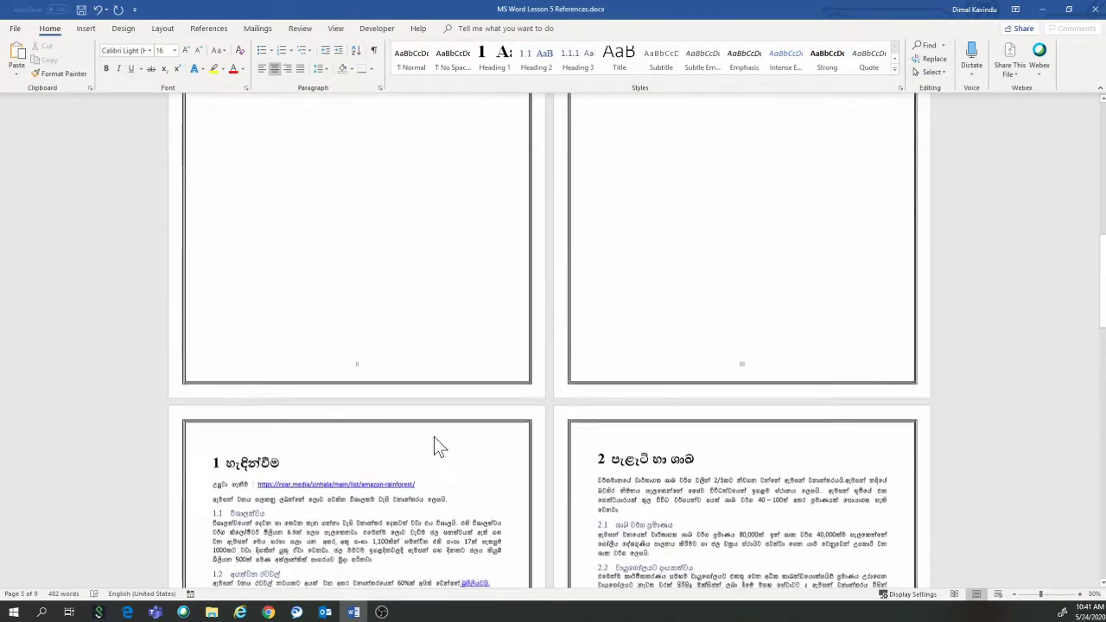
{"action": "scroll", "coordinate": [435, 437], "scroll_direction": "up", "scroll_amount": 3}
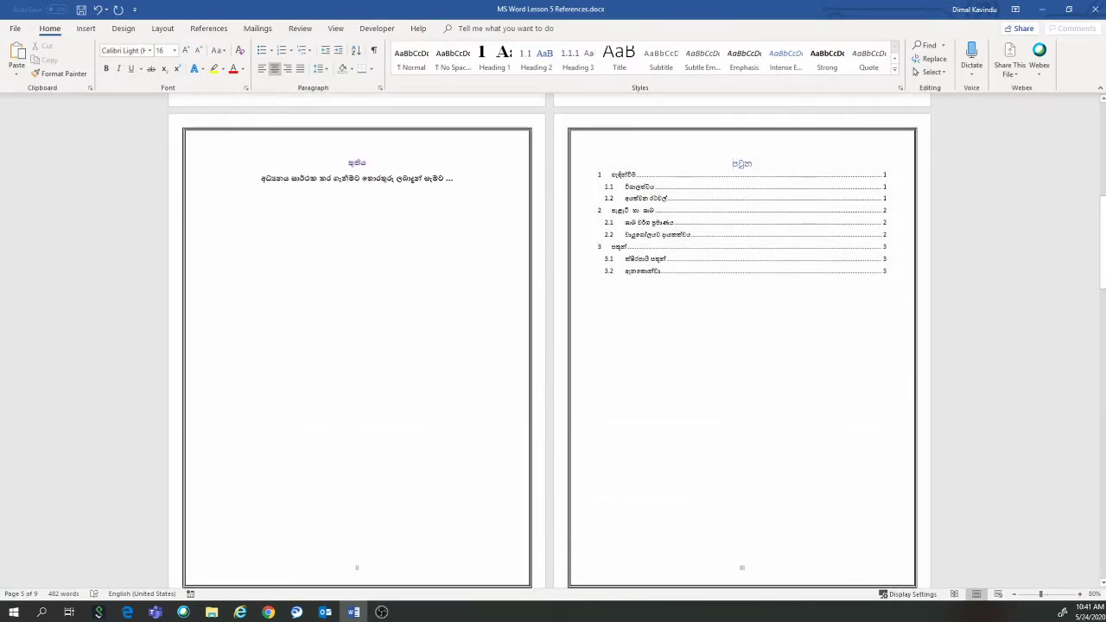
{"action": "scroll", "coordinate": [727, 155], "scroll_direction": "up", "scroll_amount": 6, "text": "ctrl"}
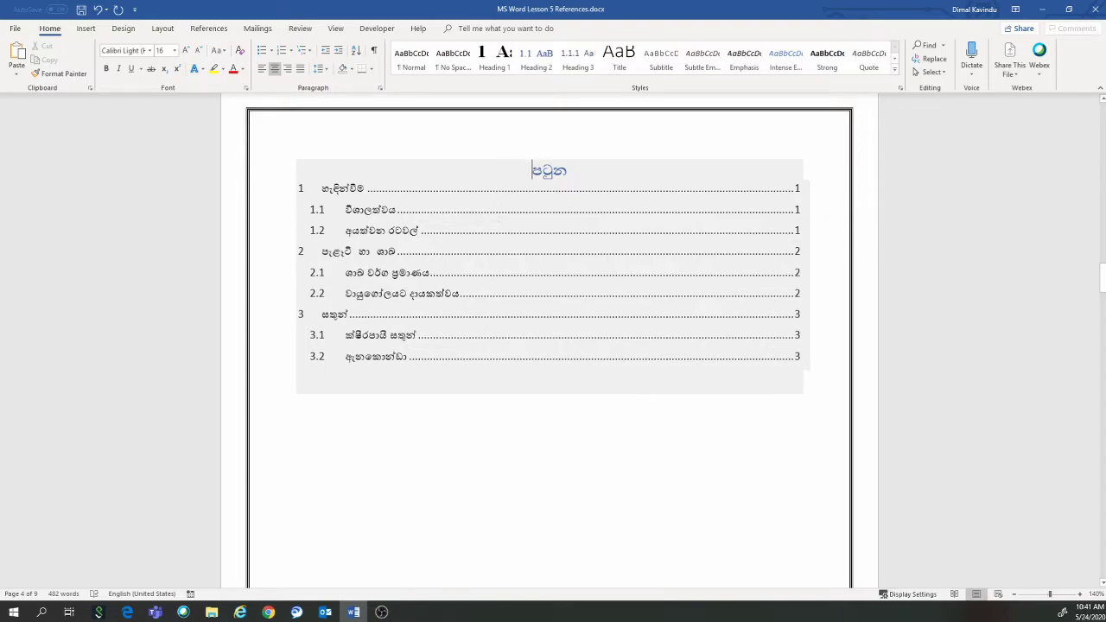
Scroll down to page 7 showing chapter 3 සතුන් with sections 3.1 and 3.2, zoomed to 190%
{"action": "scroll", "coordinate": [372, 286], "scroll_direction": "down", "scroll_amount": 1}
{"action": "scroll", "coordinate": [549, 571], "scroll_direction": "down", "scroll_amount": 1}
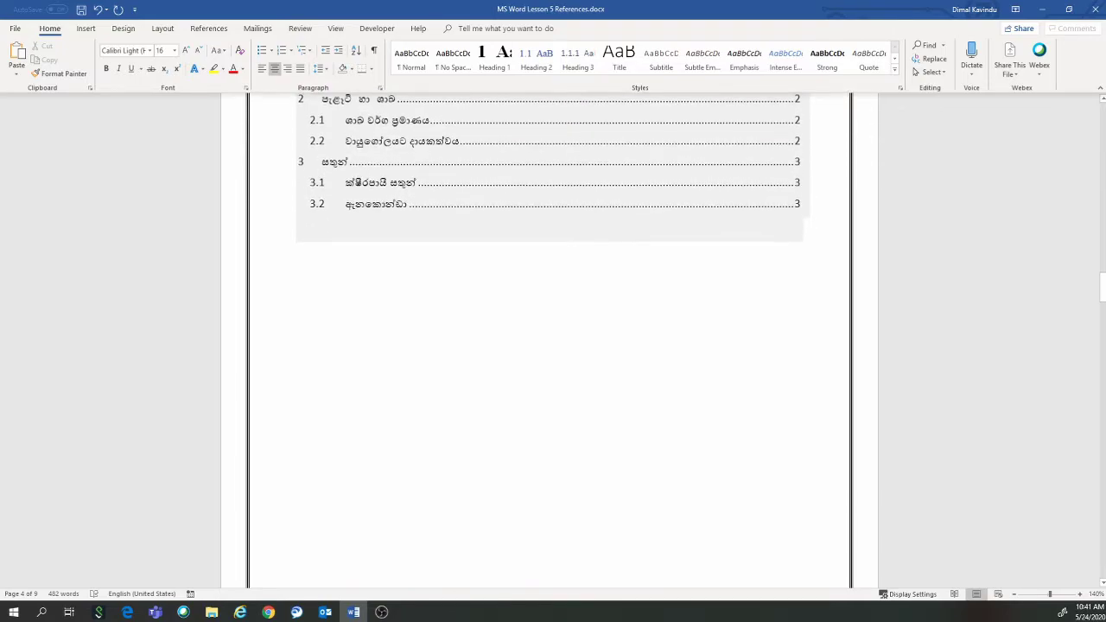
{"action": "scroll", "coordinate": [549, 571], "scroll_direction": "down", "scroll_amount": 2}
{"action": "scroll", "coordinate": [549, 346], "scroll_direction": "down", "scroll_amount": 3}
{"action": "scroll", "coordinate": [549, 346], "scroll_direction": "down", "scroll_amount": 2}
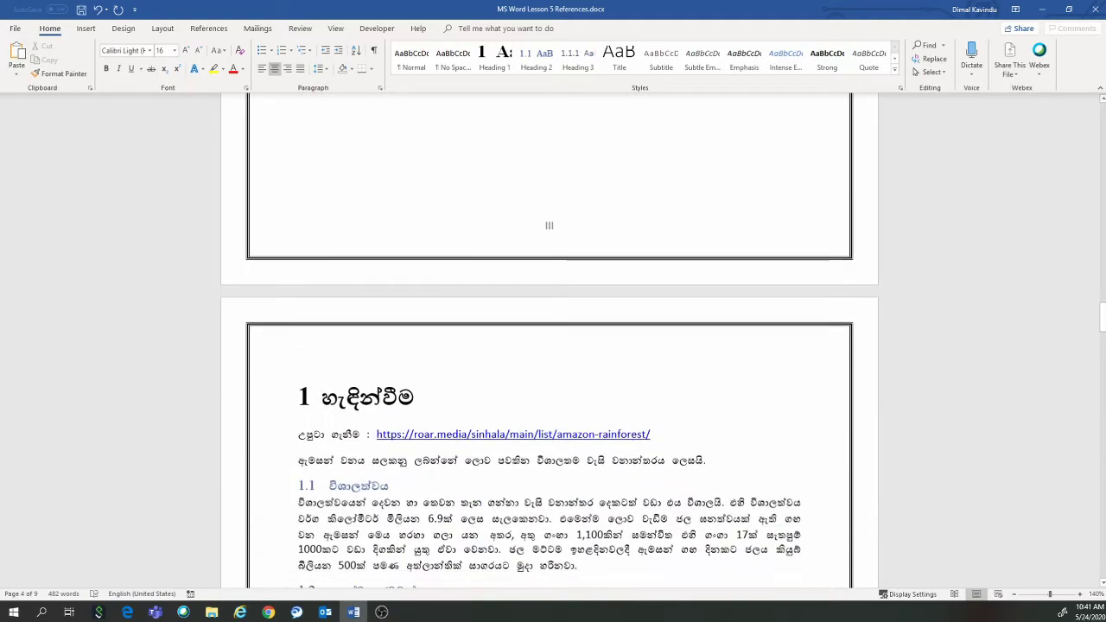
{"action": "scroll", "coordinate": [549, 346], "scroll_direction": "down", "scroll_amount": 2}
{"action": "scroll", "coordinate": [549, 346], "scroll_direction": "down", "scroll_amount": 2}
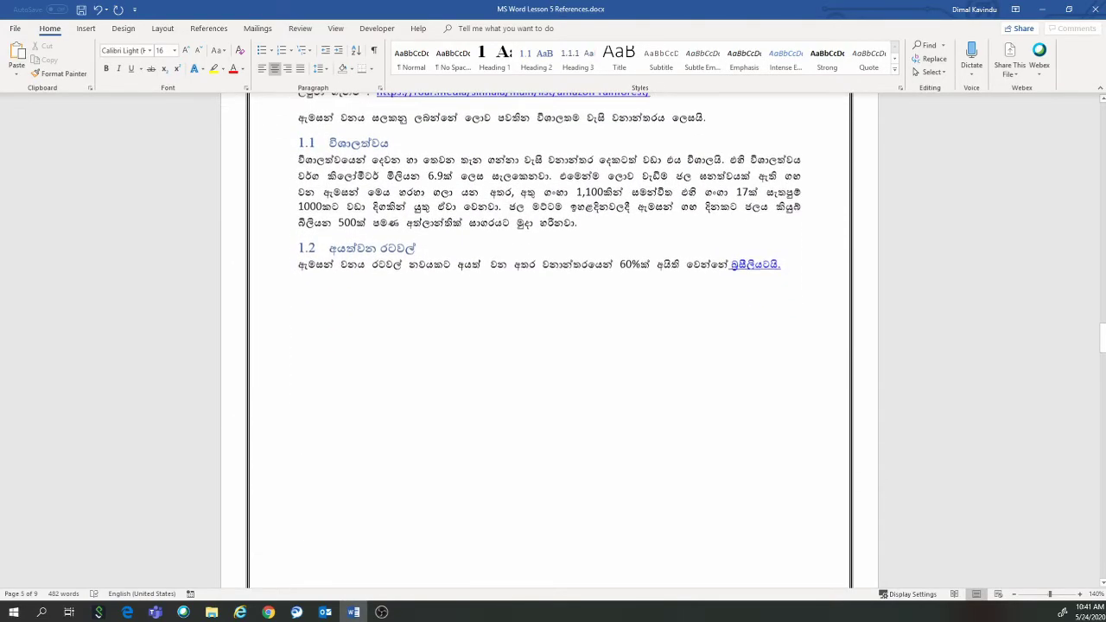
{"action": "scroll", "coordinate": [549, 346], "scroll_direction": "down", "scroll_amount": 7}
{"action": "scroll", "coordinate": [549, 345], "scroll_direction": "down", "scroll_amount": 3}
{"action": "scroll", "coordinate": [549, 345], "scroll_direction": "down", "scroll_amount": 2}
{"action": "scroll", "coordinate": [540, 314], "scroll_direction": "down", "scroll_amount": 2}
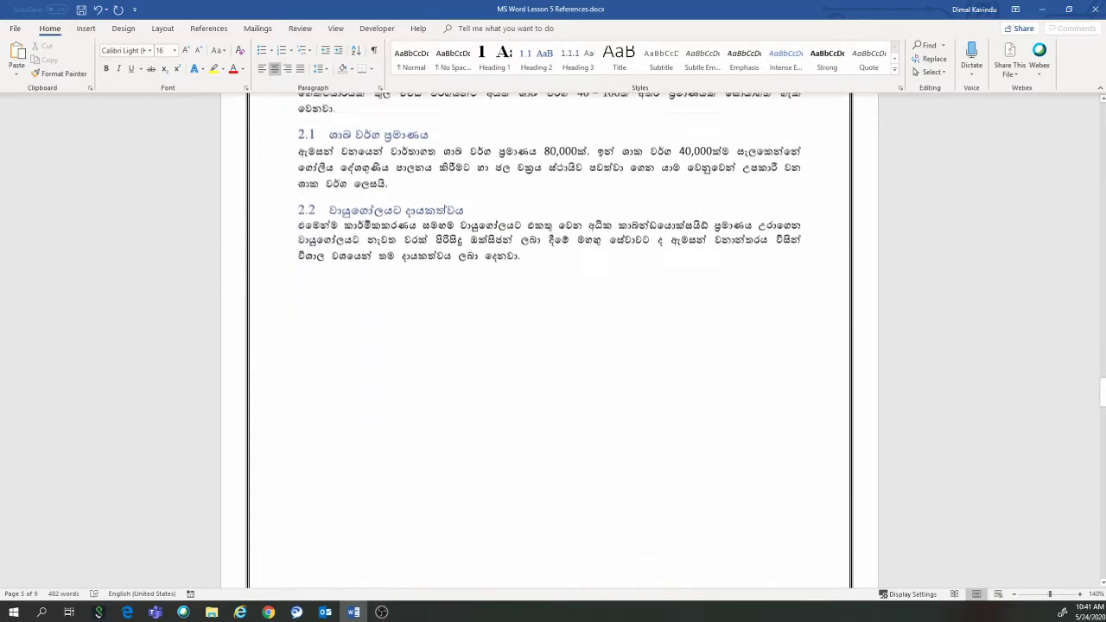
{"action": "scroll", "coordinate": [539, 313], "scroll_direction": "down", "scroll_amount": 7}
{"action": "scroll", "coordinate": [540, 314], "scroll_direction": "down", "scroll_amount": 3}
{"action": "scroll", "coordinate": [540, 314], "scroll_direction": "down", "scroll_amount": 2}
{"action": "scroll", "coordinate": [549, 346], "scroll_direction": "down", "scroll_amount": 3}
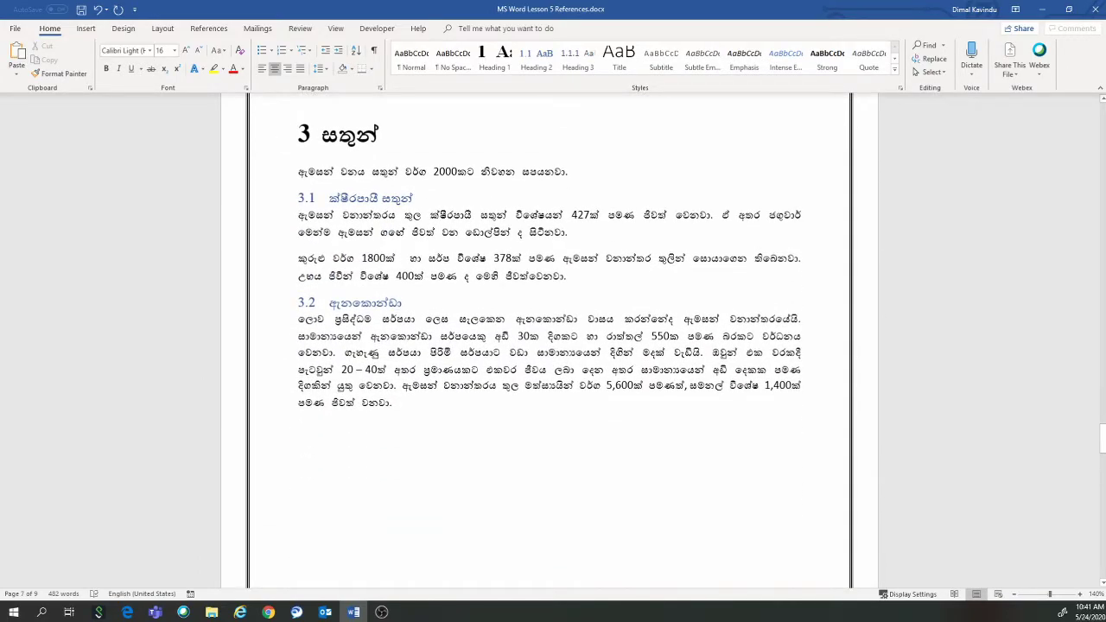
{"action": "scroll", "coordinate": [549, 345], "scroll_direction": "up", "scroll_amount": 5, "text": "ctrl"}
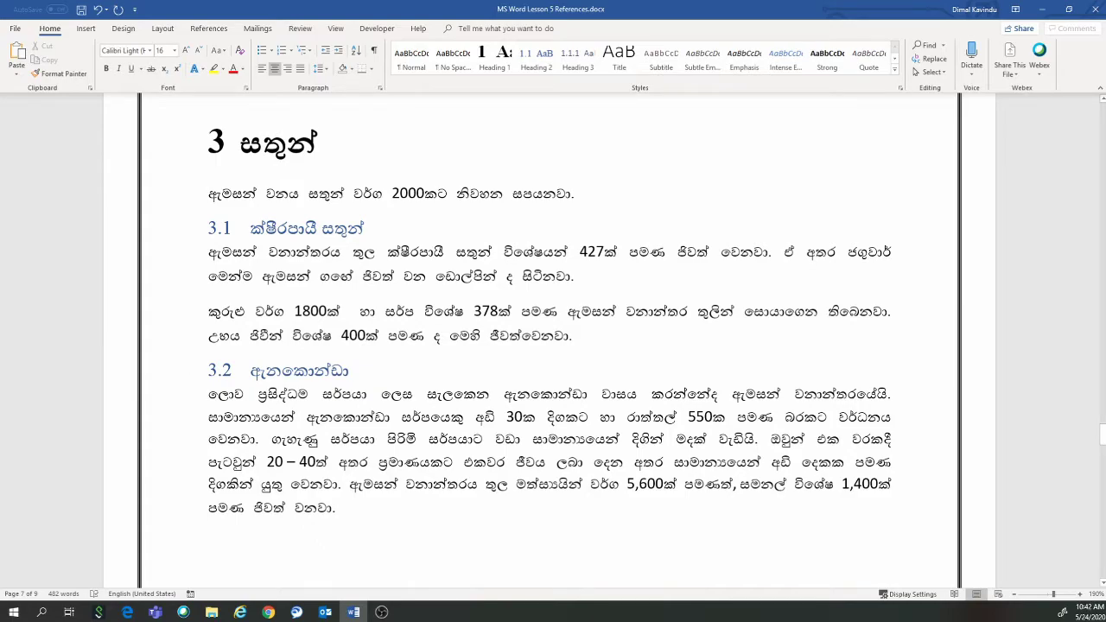
Paste කුරුළු වර්ග on a new empty line after the 3.1 paragraph
{"action": "left_click", "coordinate": [575, 276]}
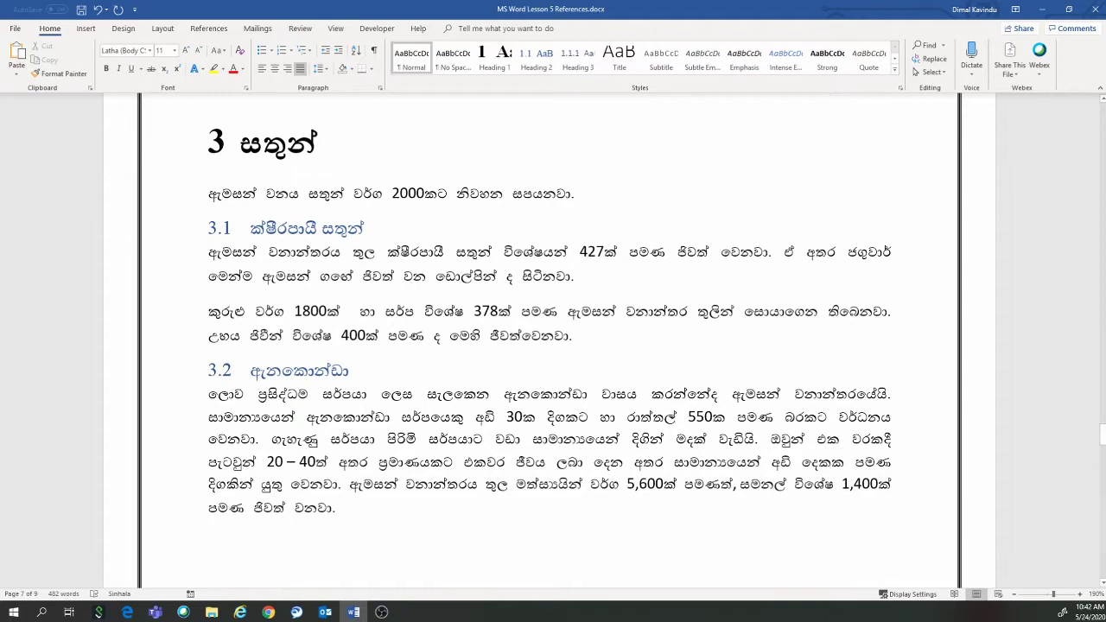
{"action": "key", "text": "Return"}
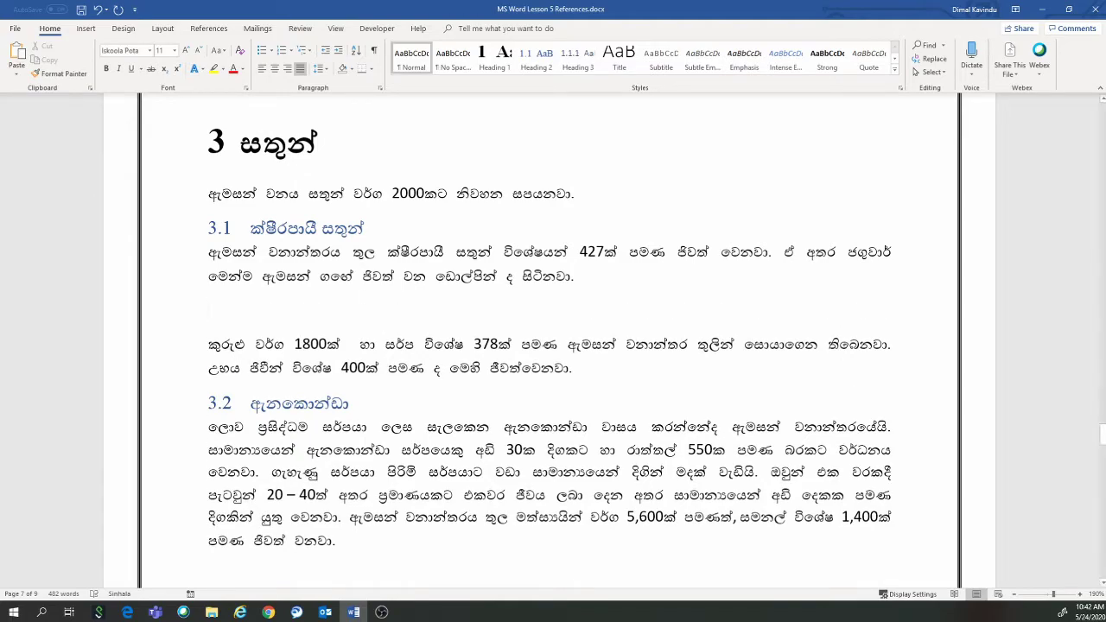
{"action": "left_click_drag", "start_coordinate": [209, 345], "coordinate": [284, 347]}
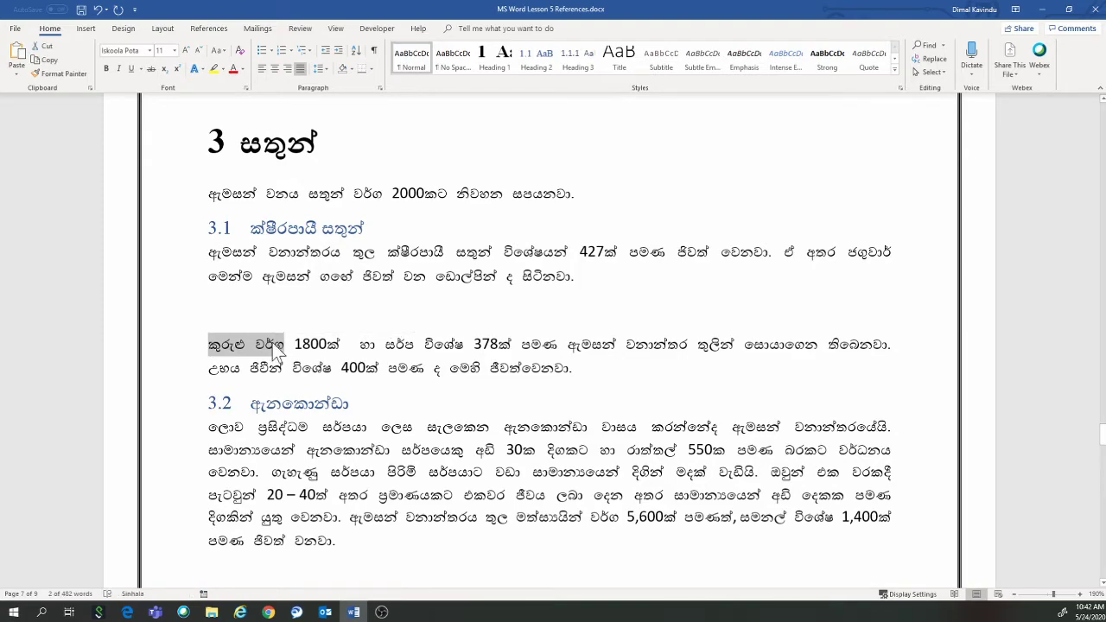
{"action": "key", "text": "Up"}
{"action": "right_click", "coordinate": [212, 318]}
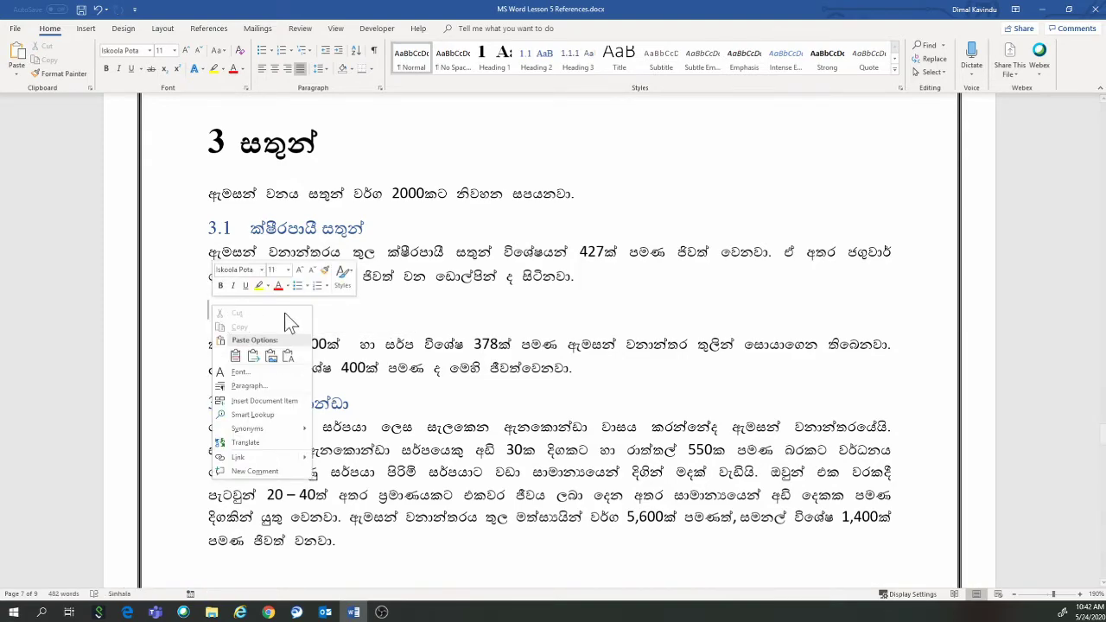
{"action": "left_click", "coordinate": [287, 354]}
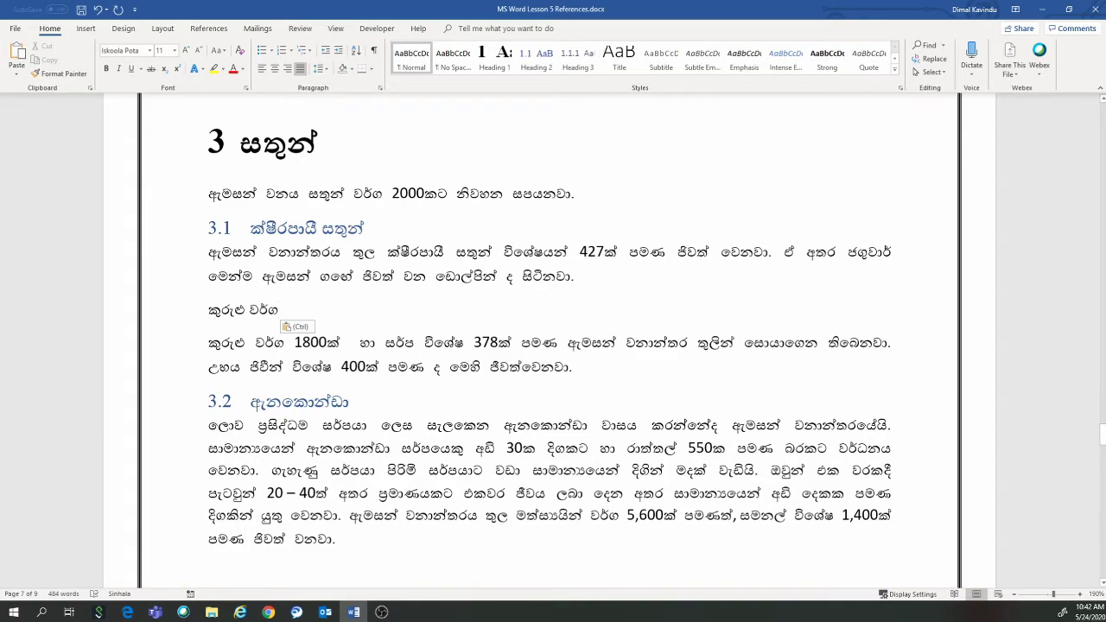
Apply Heading 2 to the කුරුළු වර්ග line, making it numbered subheading 3.2
{"action": "key", "text": "ctrl+shift+Right"}
{"action": "key", "text": "ctrl+shift+Right"}
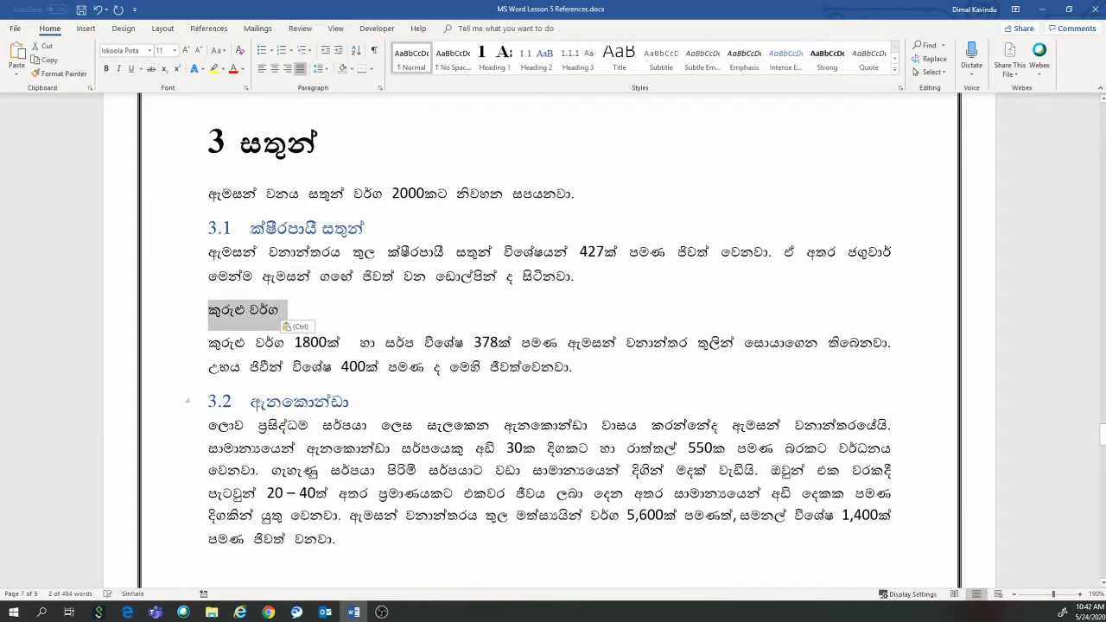
{"action": "left_click", "coordinate": [312, 277]}
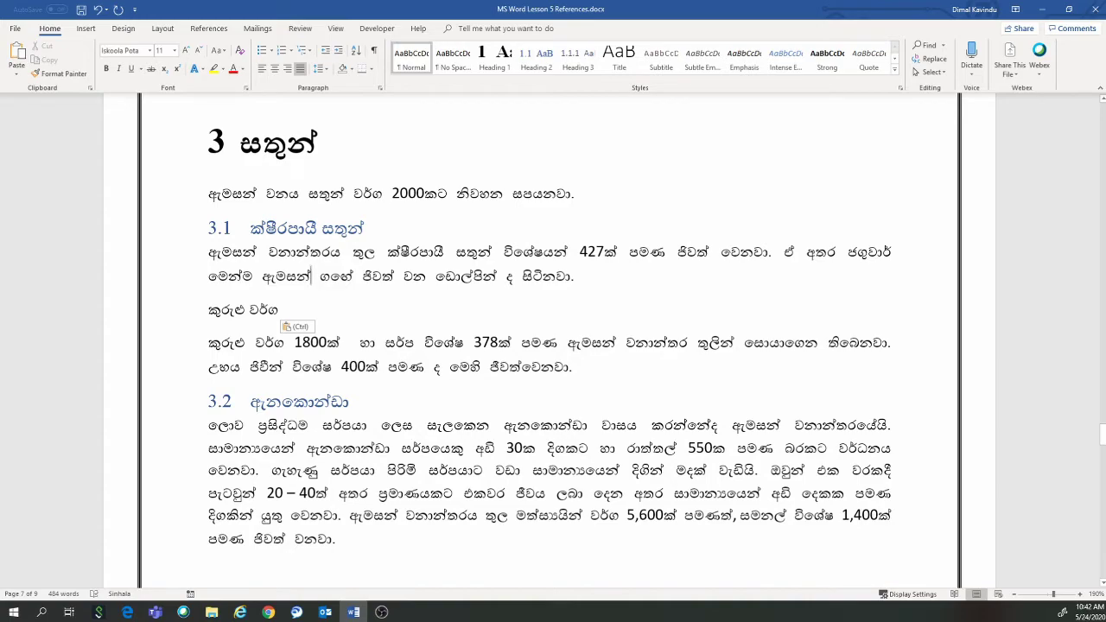
{"action": "key", "text": "Down"}
{"action": "key", "text": "Home"}
{"action": "key", "text": "ctrl+shift+Right"}
{"action": "key", "text": "ctrl+shift+Right"}
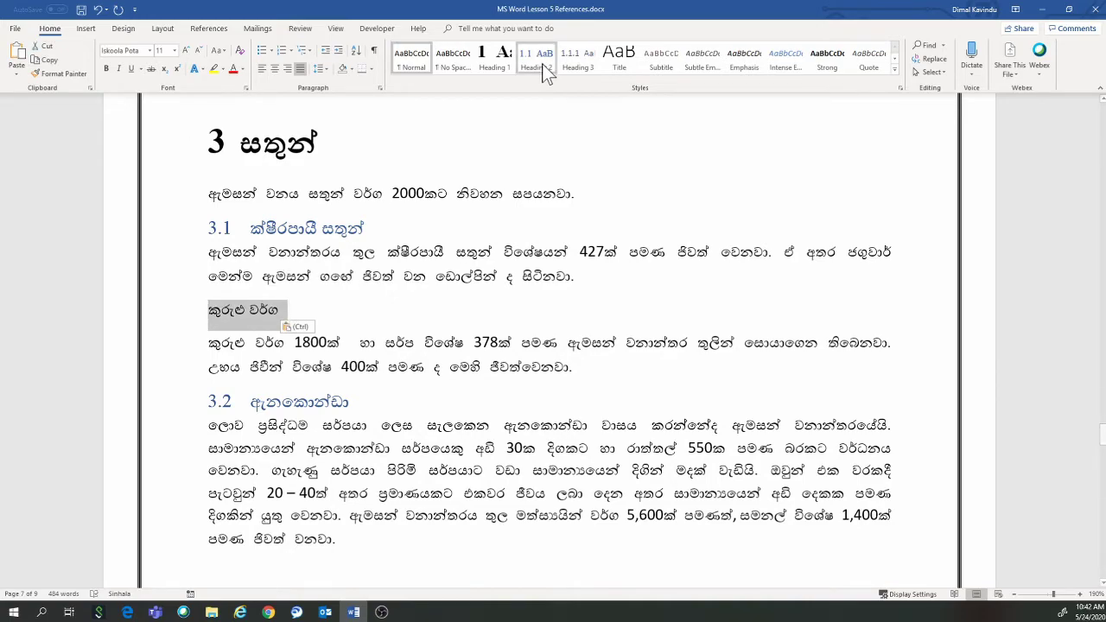
{"action": "left_click", "coordinate": [543, 65]}
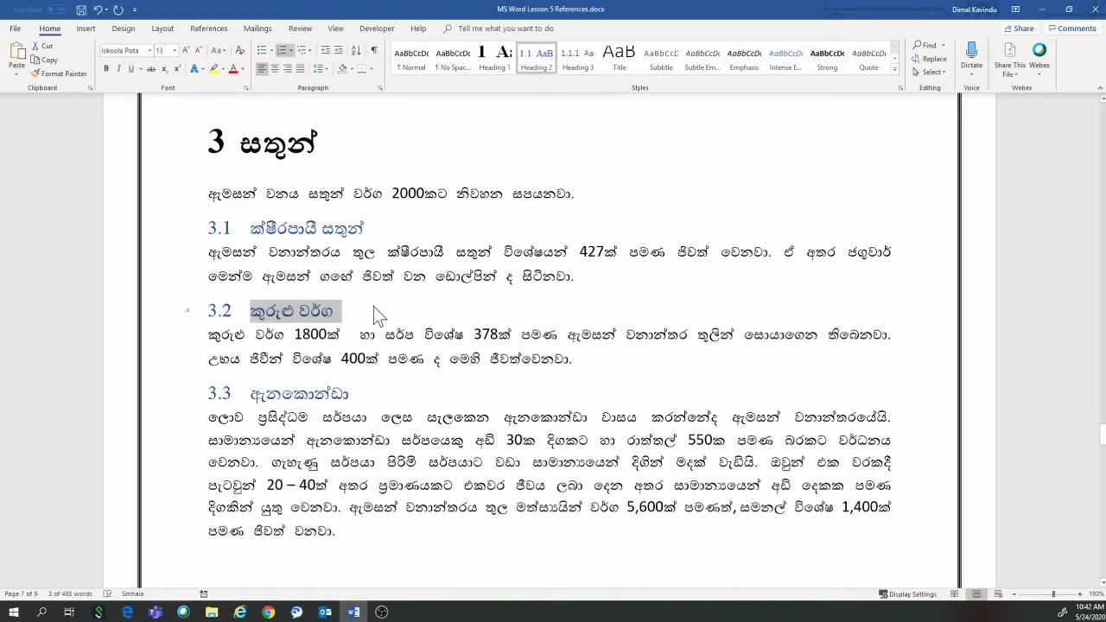
{"action": "key", "text": "Right"}
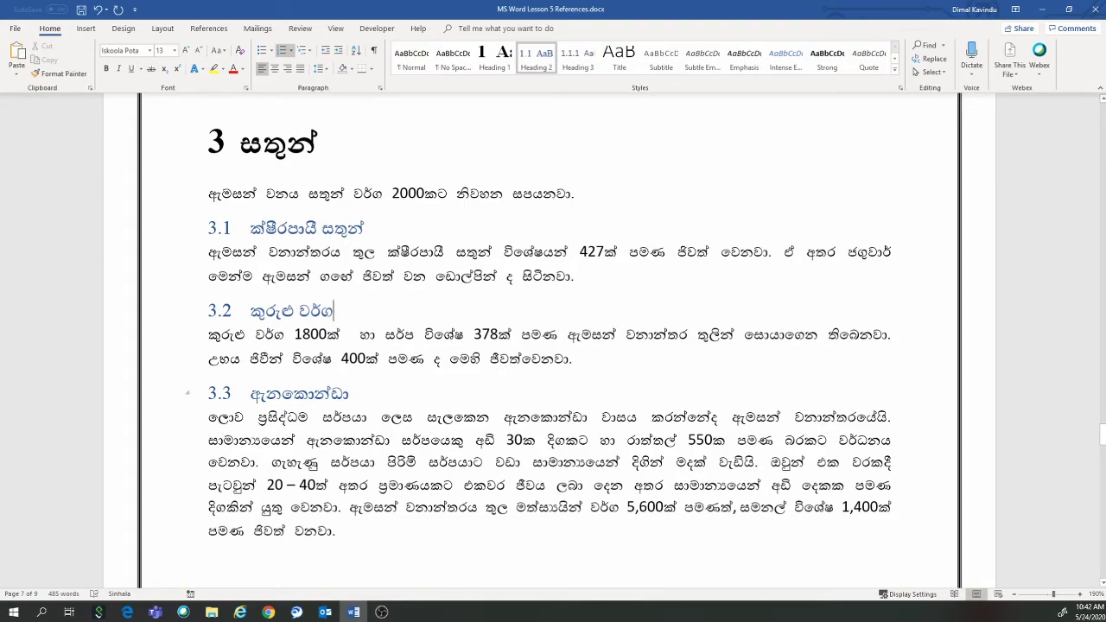
Check the renumbered 3.3 heading and save the document
{"action": "left_click_drag", "start_coordinate": [348, 394], "coordinate": [266, 394]}
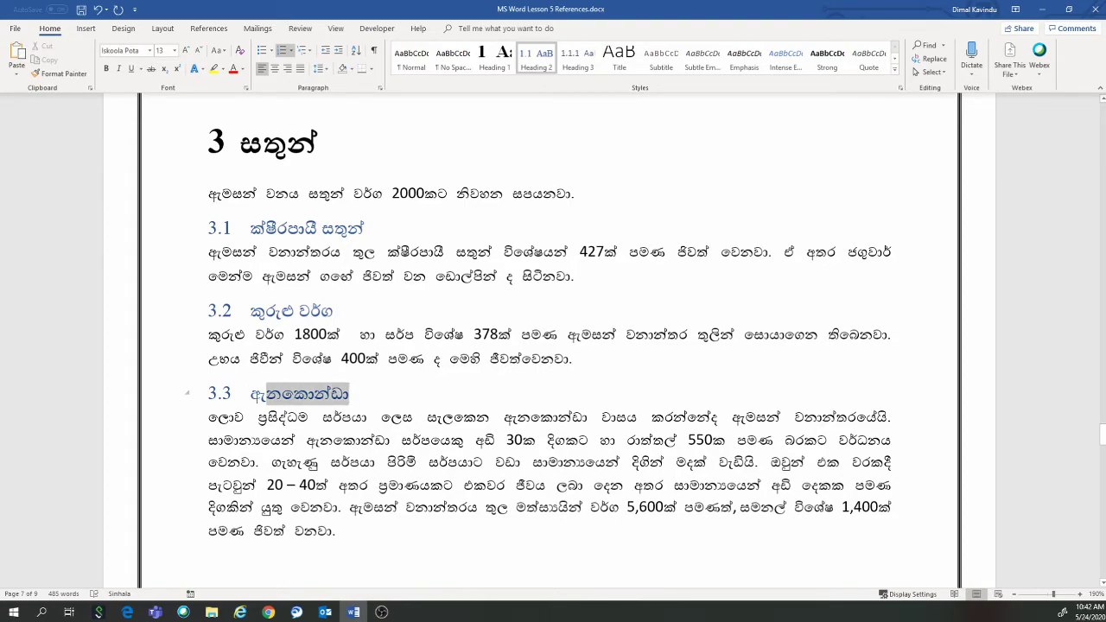
{"action": "left_click", "coordinate": [349, 394]}
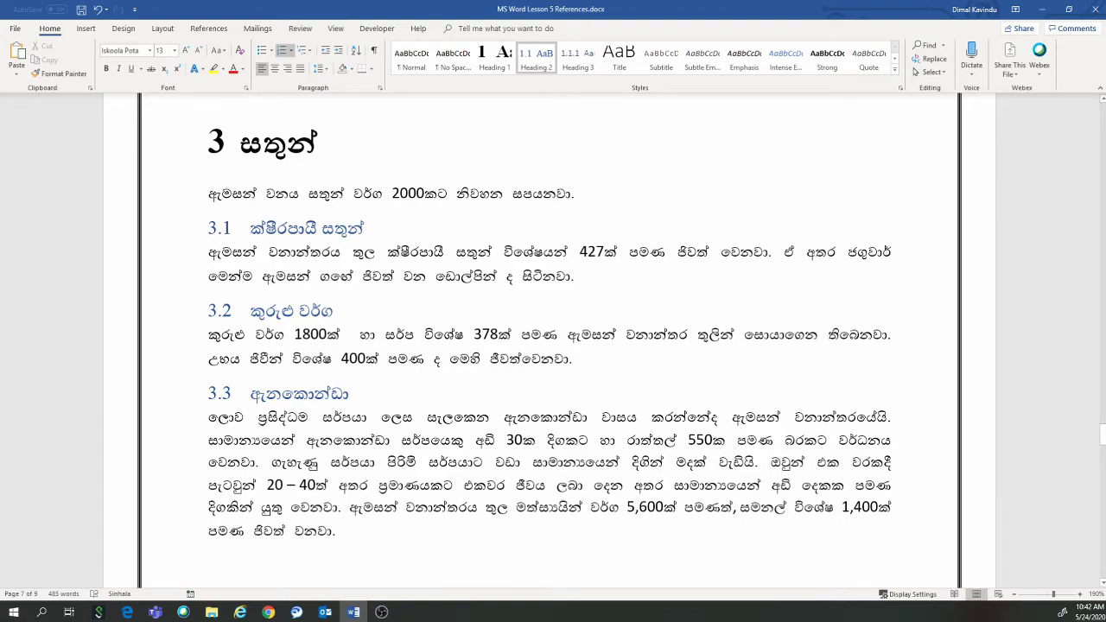
{"action": "key", "text": "ctrl+s"}
Scroll back up to the පටුන contents page
{"action": "scroll", "coordinate": [549, 346], "scroll_direction": "up", "scroll_amount": 5}
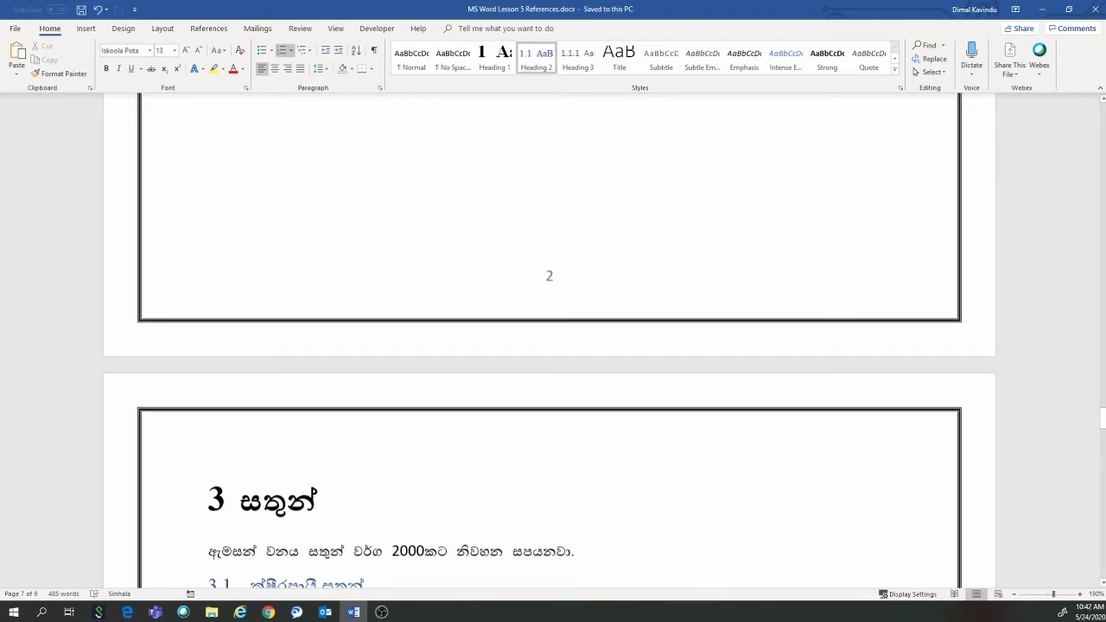
{"action": "scroll", "coordinate": [458, 415], "scroll_direction": "up", "scroll_amount": 10}
{"action": "scroll", "coordinate": [458, 415], "scroll_direction": "up", "scroll_amount": 10}
{"action": "scroll", "coordinate": [458, 415], "scroll_direction": "up", "scroll_amount": 10}
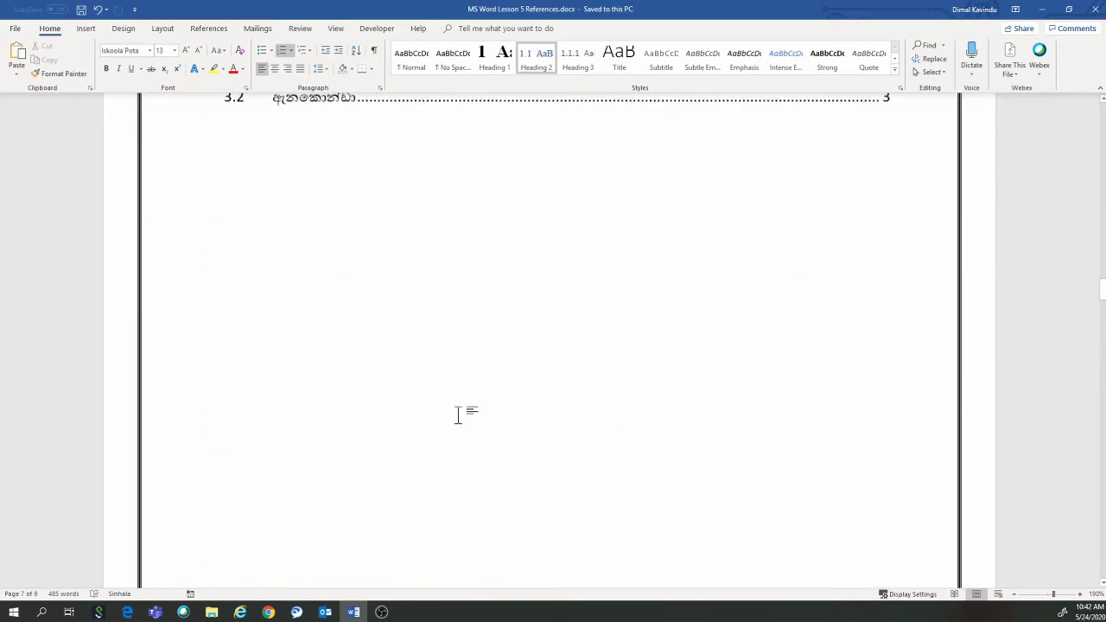
{"action": "scroll", "coordinate": [458, 415], "scroll_direction": "up", "scroll_amount": 1}
{"action": "scroll", "coordinate": [458, 415], "scroll_direction": "up", "scroll_amount": 5}
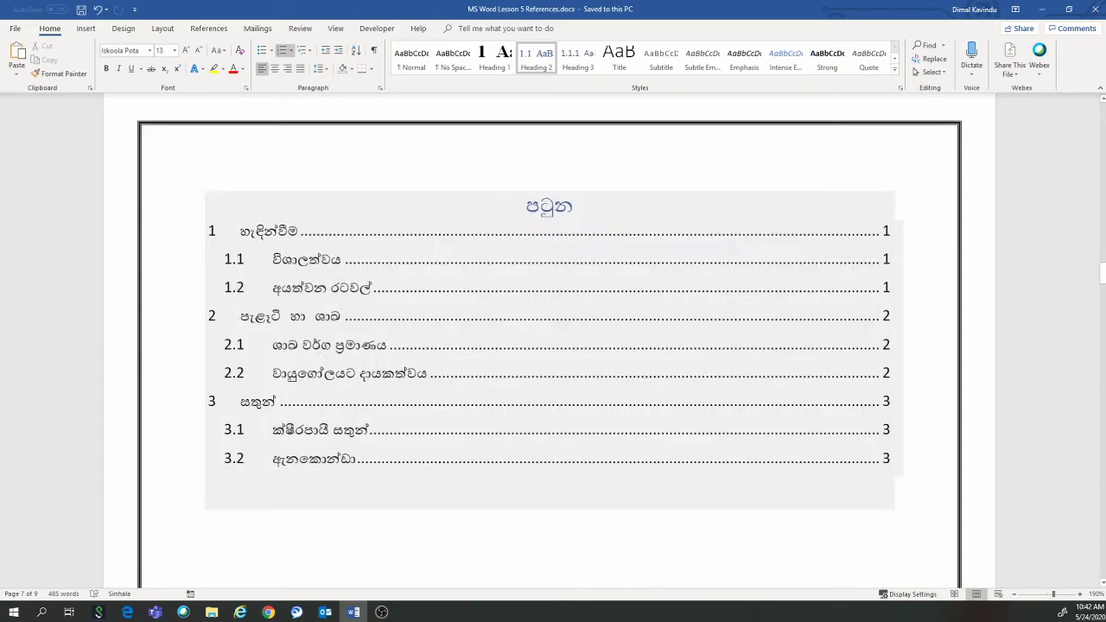
{"action": "scroll", "coordinate": [354, 324], "scroll_direction": "down", "scroll_amount": 2}
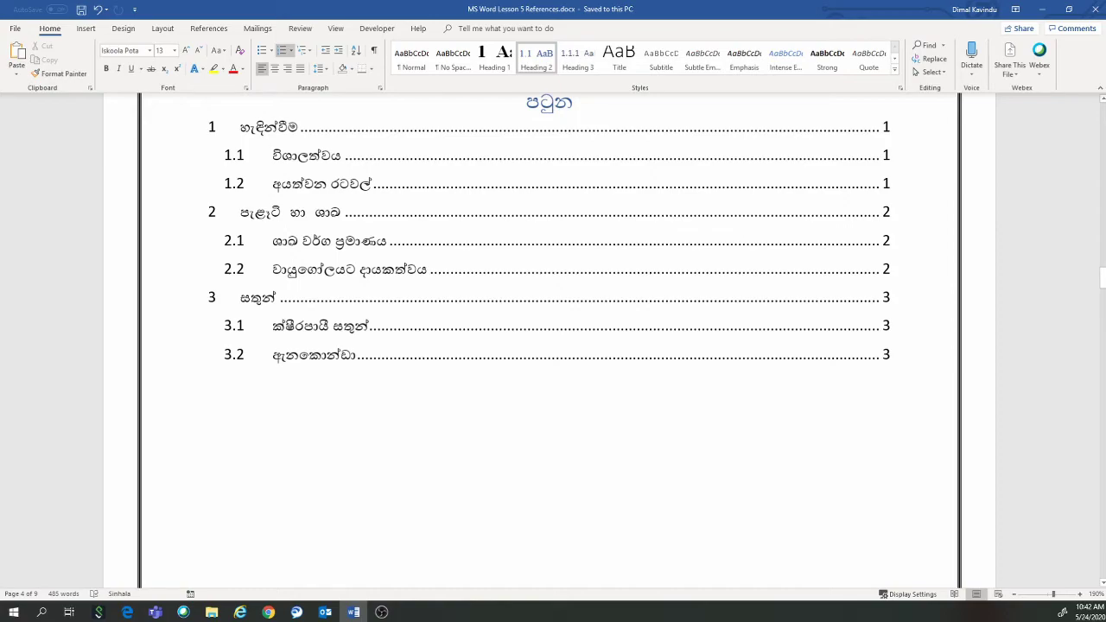
Select the table of contents field, which still lists ඇනකොන්ඩා as 3.2
{"action": "left_click", "coordinate": [354, 324]}
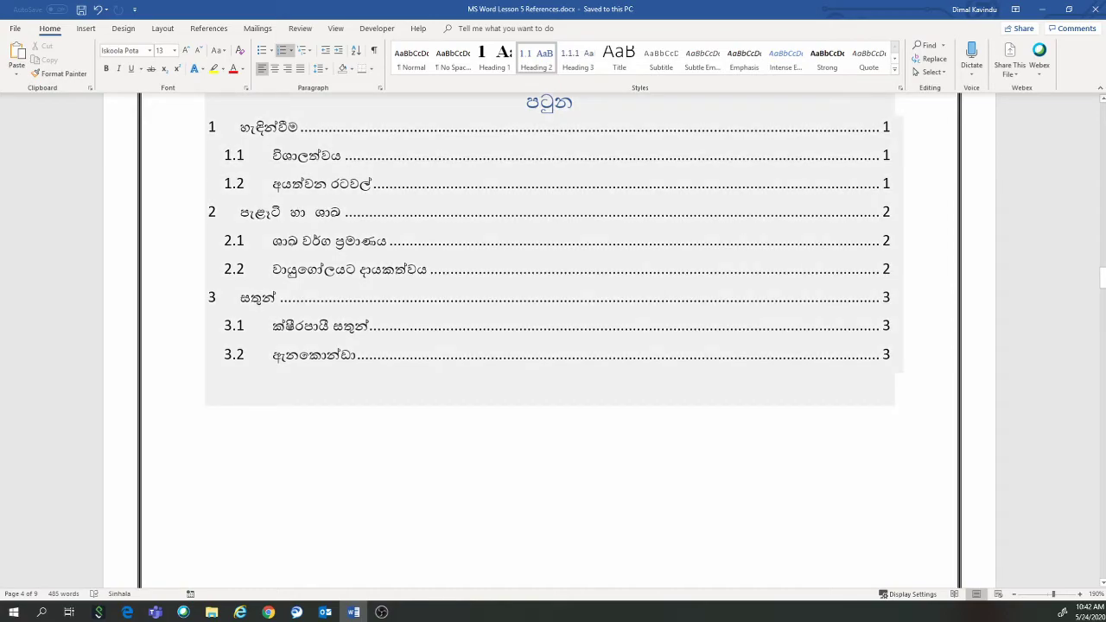
{"action": "scroll", "coordinate": [311, 324], "scroll_direction": "up", "scroll_amount": 1}
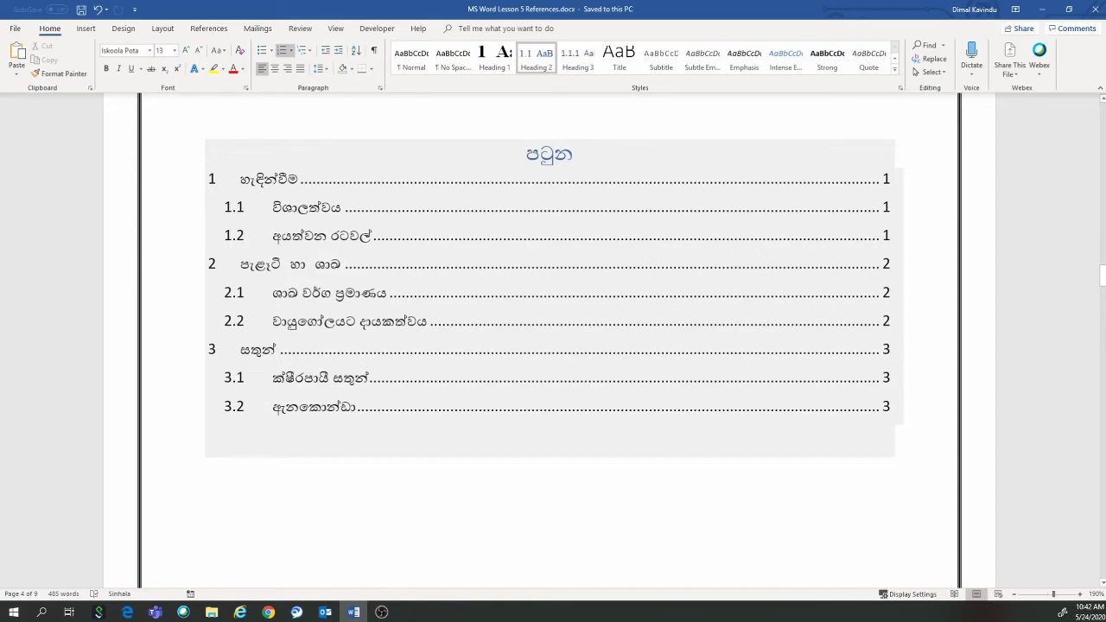
{"action": "left_click", "coordinate": [259, 484]}
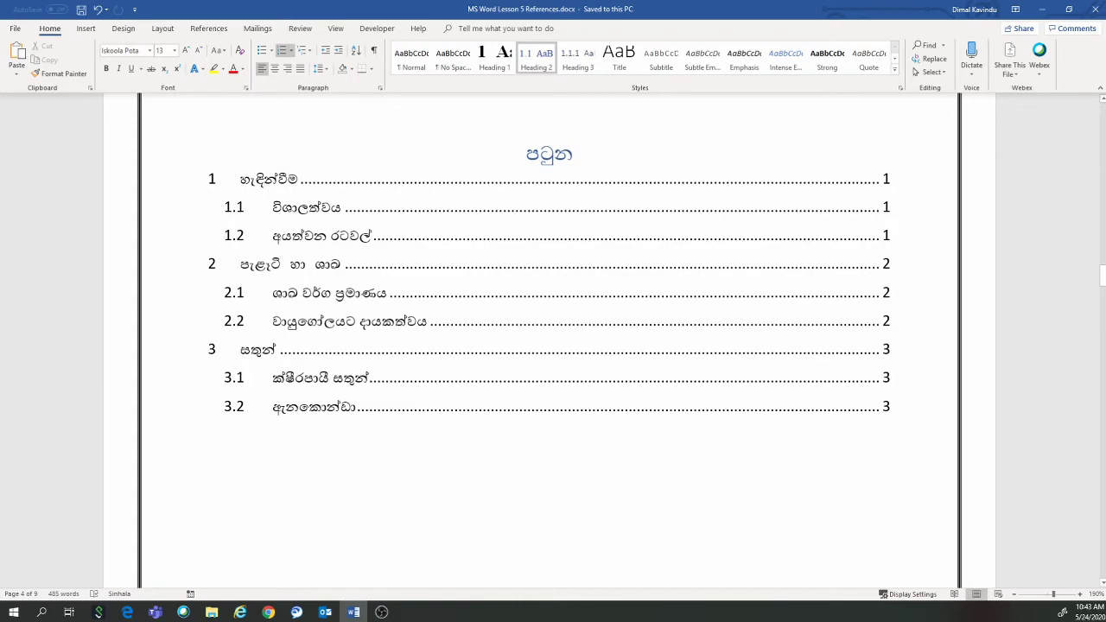
{"action": "left_click", "coordinate": [382, 259]}
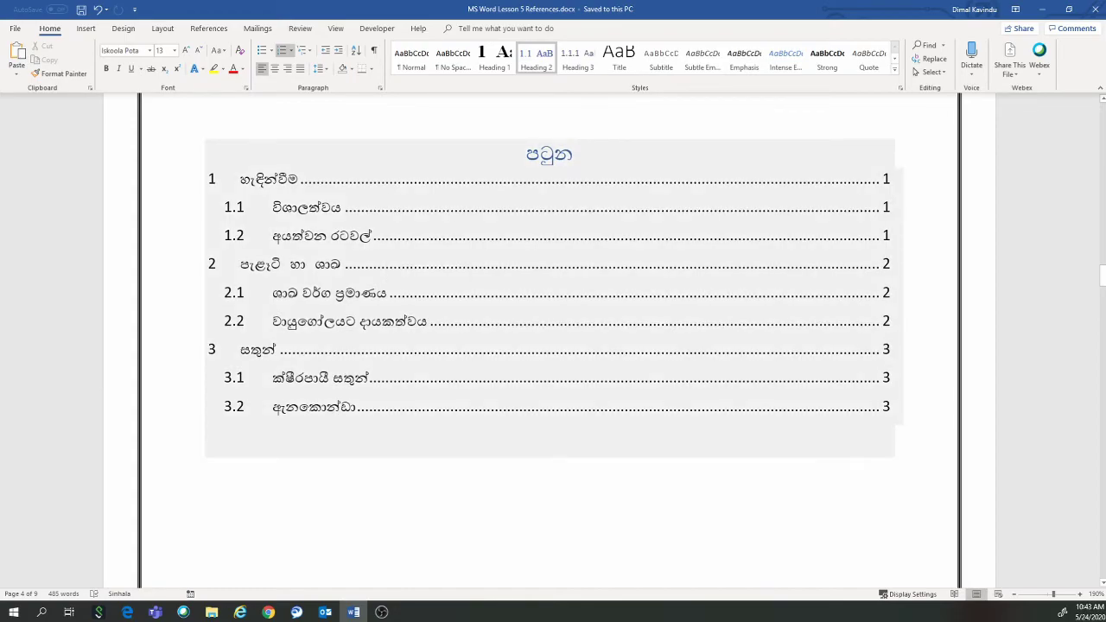
{"action": "scroll", "coordinate": [359, 425], "scroll_direction": "up", "scroll_amount": 2}
{"action": "scroll", "coordinate": [359, 425], "scroll_direction": "down", "scroll_amount": 1}
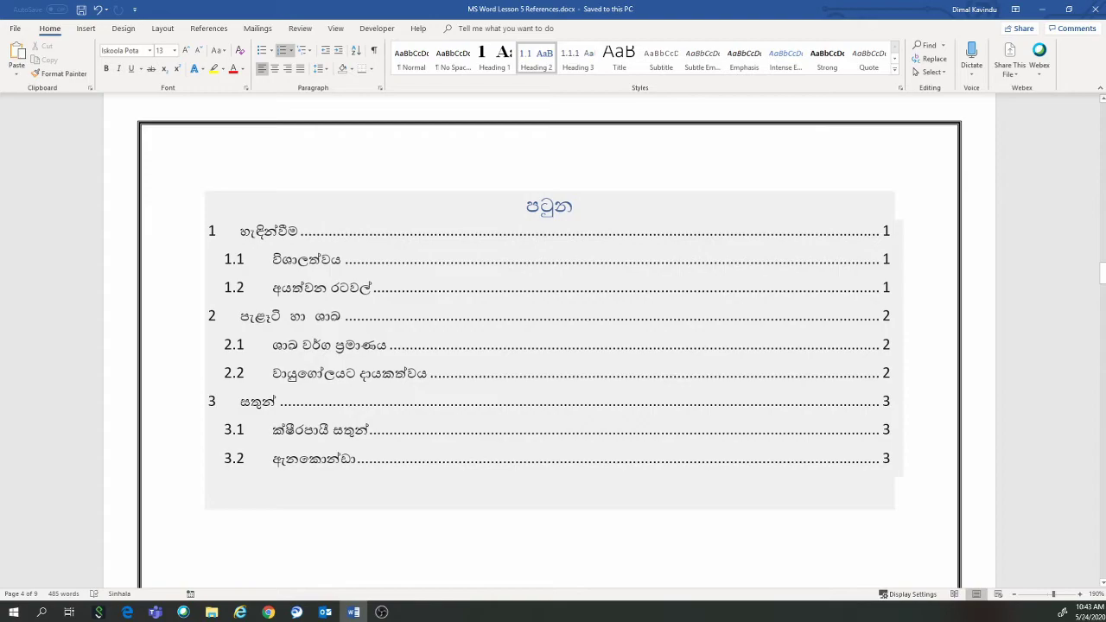
{"action": "left_click", "coordinate": [253, 206]}
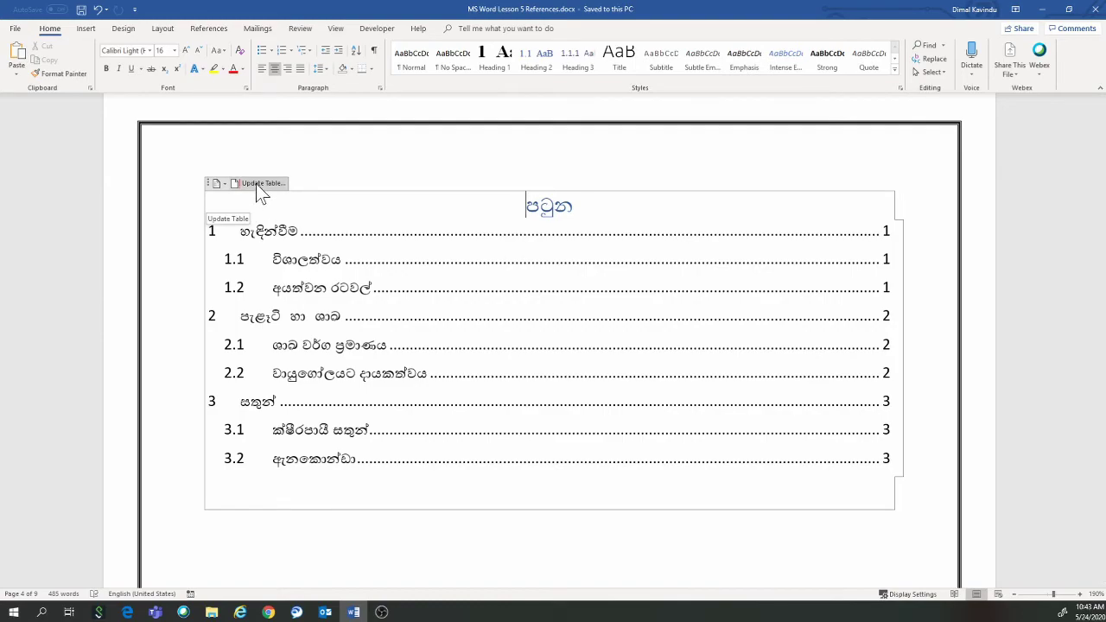
Update the entire table so chapter 3 lists 3.2 කුරුළු වර්ග and 3.3 ඇනකොන්ඩා
{"action": "left_click", "coordinate": [257, 185]}
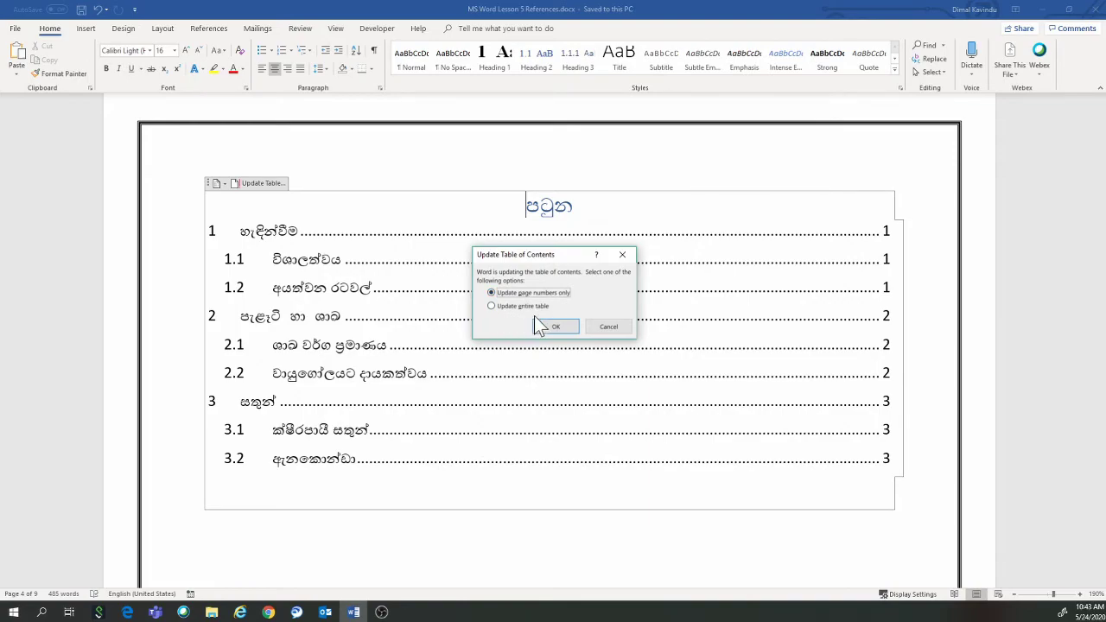
{"action": "left_click", "coordinate": [491, 306]}
{"action": "left_click", "coordinate": [556, 326]}
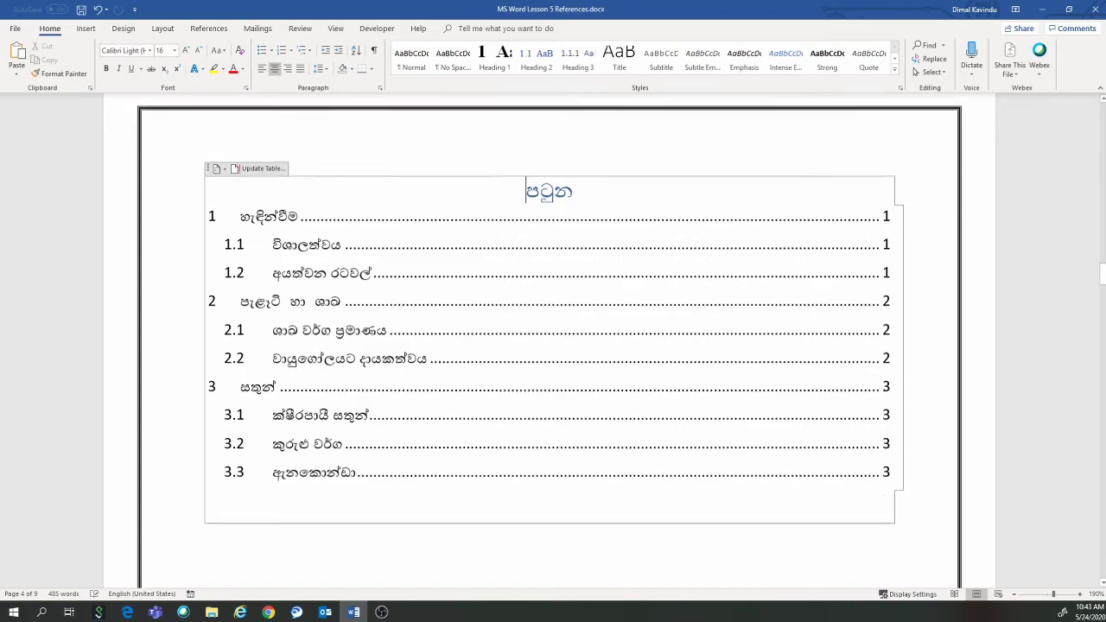
{"action": "scroll", "coordinate": [556, 326], "scroll_direction": "down", "scroll_amount": 3}
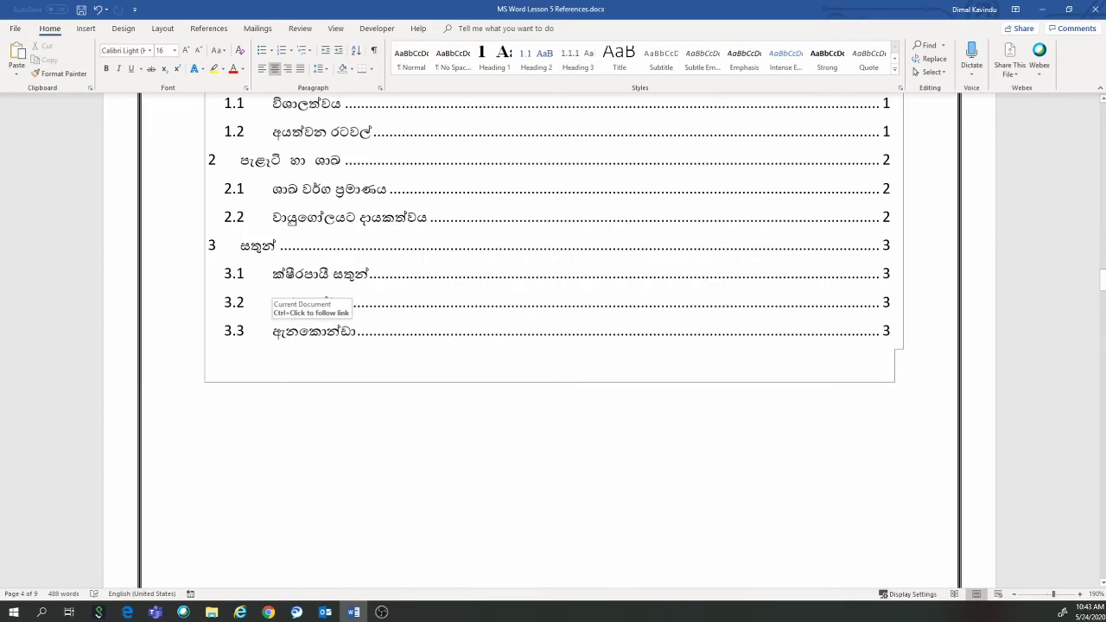
{"action": "scroll", "coordinate": [372, 341], "scroll_direction": "up", "scroll_amount": 2}
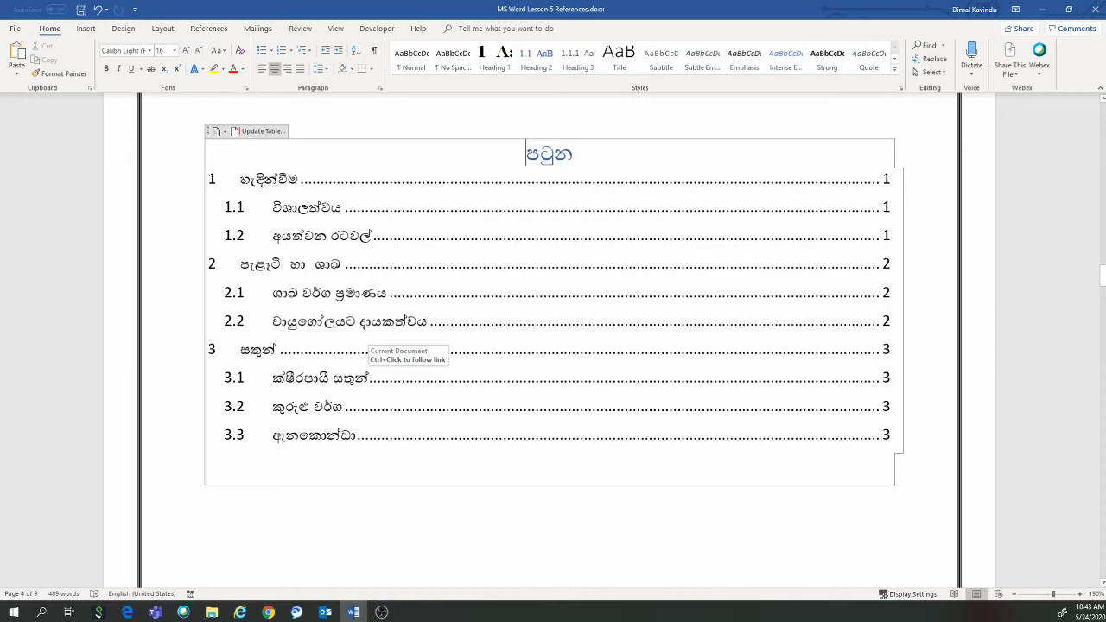
{"action": "scroll", "coordinate": [371, 346], "scroll_direction": "up", "scroll_amount": 2}
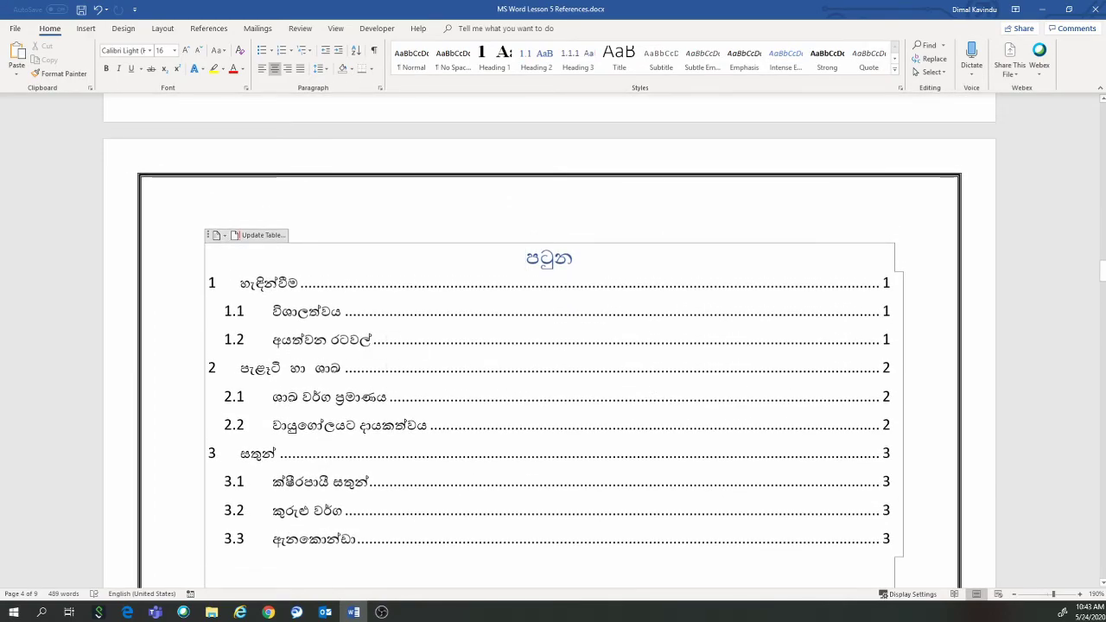
{"action": "scroll", "coordinate": [368, 346], "scroll_direction": "down", "scroll_amount": 2}
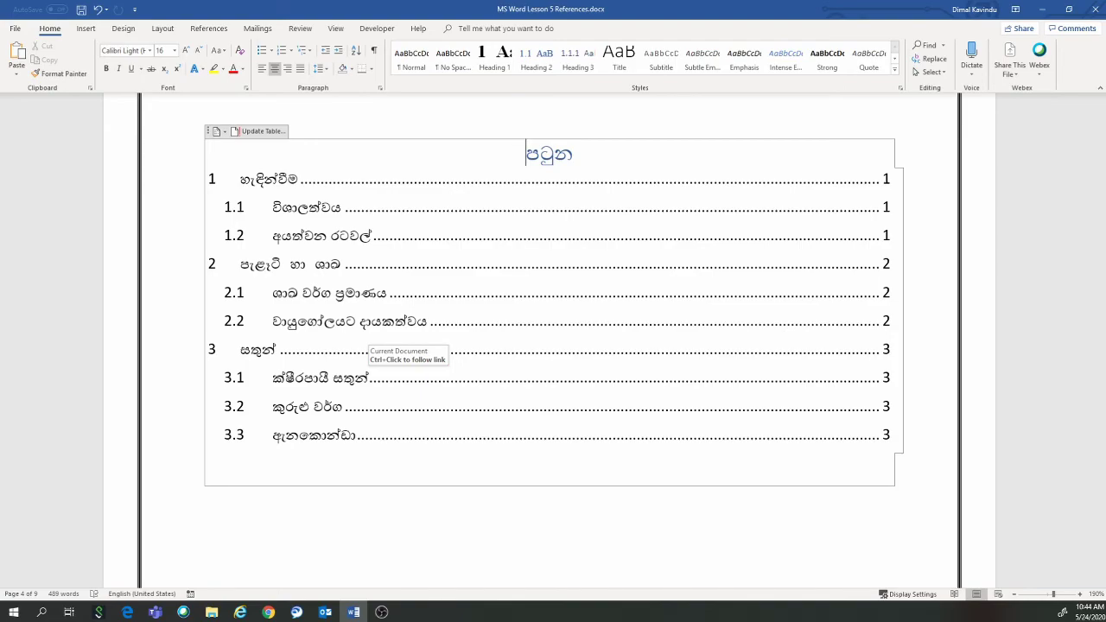
{"action": "scroll", "coordinate": [553, 345], "scroll_direction": "up", "scroll_amount": 3}
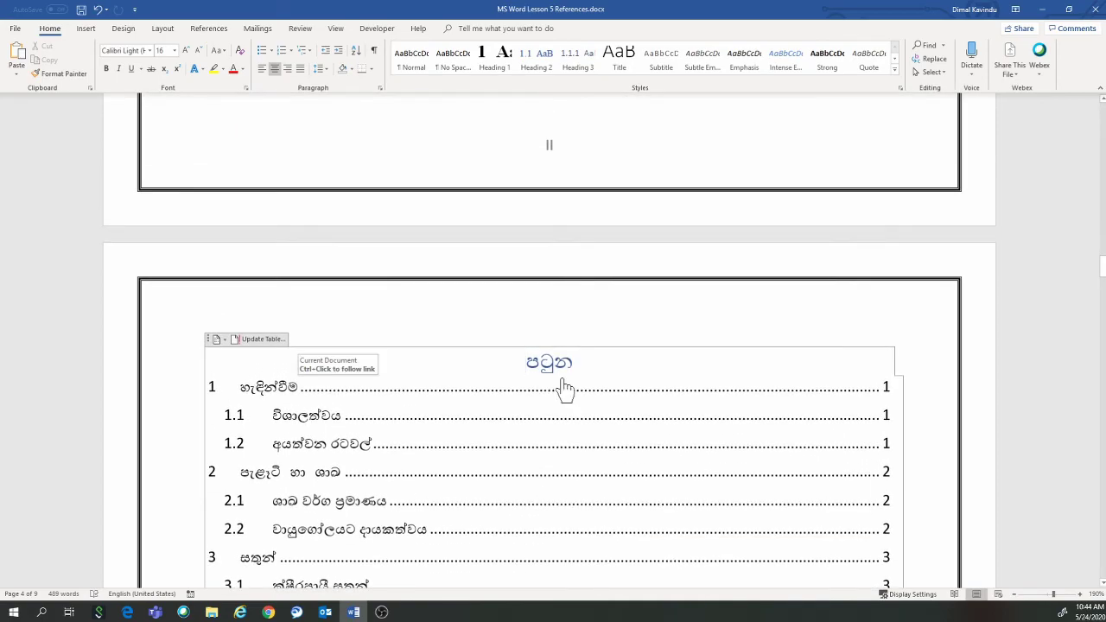
{"action": "scroll", "coordinate": [563, 389], "scroll_direction": "down", "scroll_amount": 6}
{"action": "scroll", "coordinate": [561, 381], "scroll_direction": "up", "scroll_amount": 3}
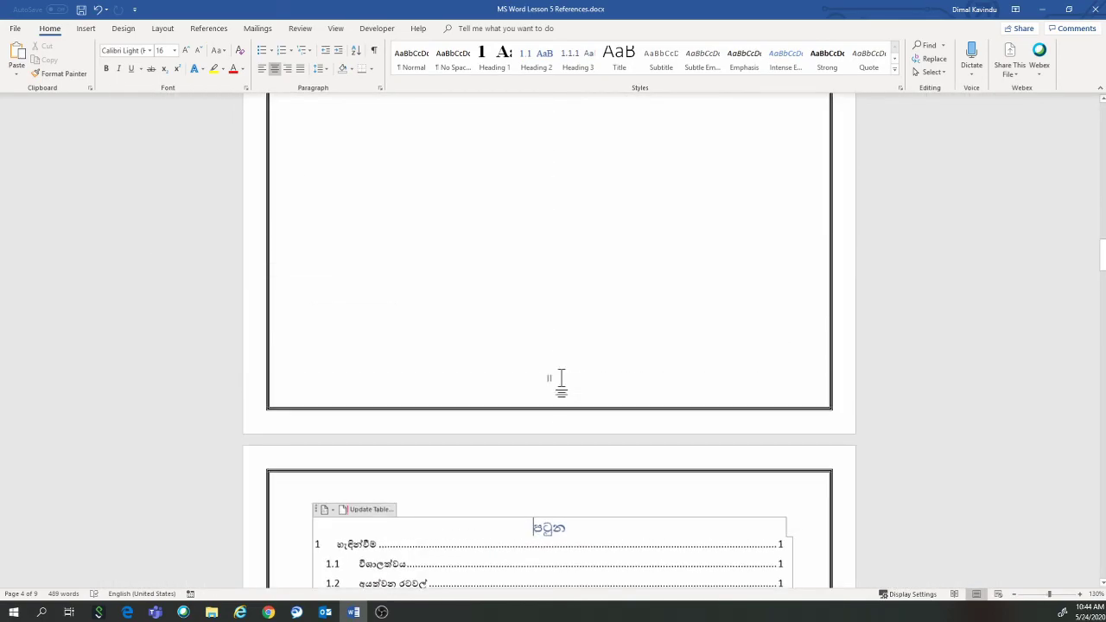
{"action": "scroll", "coordinate": [561, 380], "scroll_direction": "down", "scroll_amount": 2}
{"action": "scroll", "coordinate": [561, 380], "scroll_direction": "down", "scroll_amount": 2}
{"action": "scroll", "coordinate": [561, 381], "scroll_direction": "down", "scroll_amount": 2}
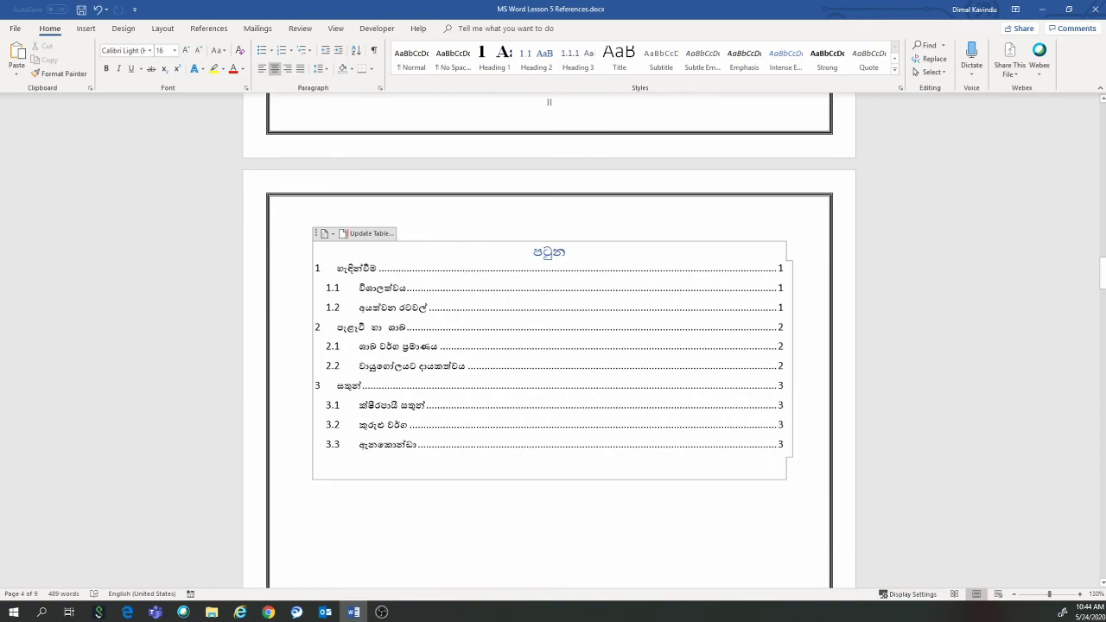
{"action": "scroll", "coordinate": [549, 102], "scroll_direction": "down", "scroll_amount": 1}
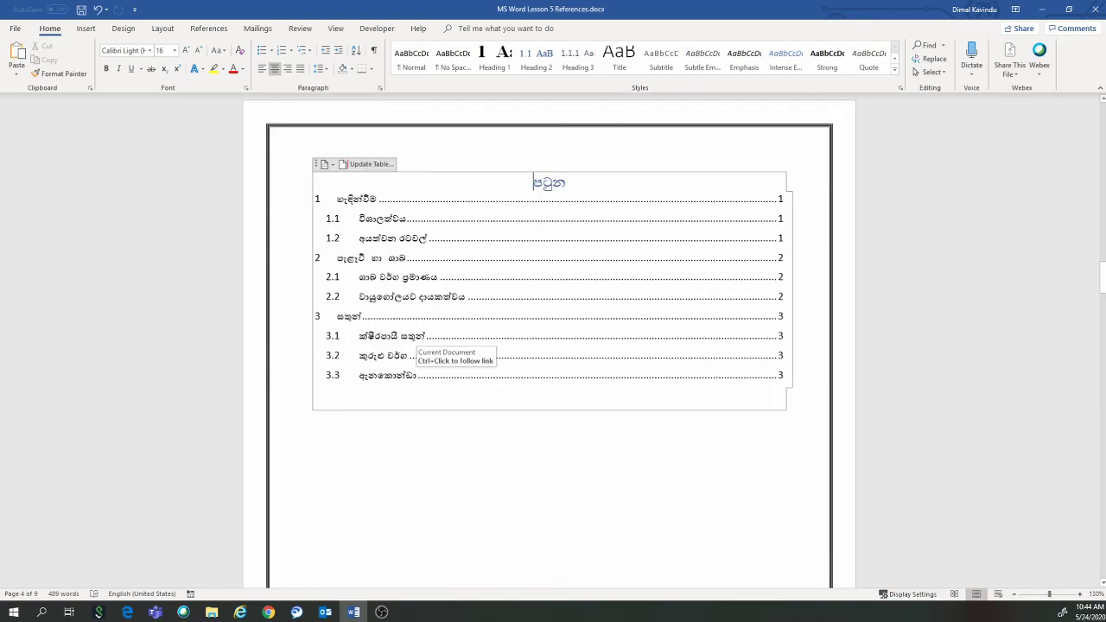